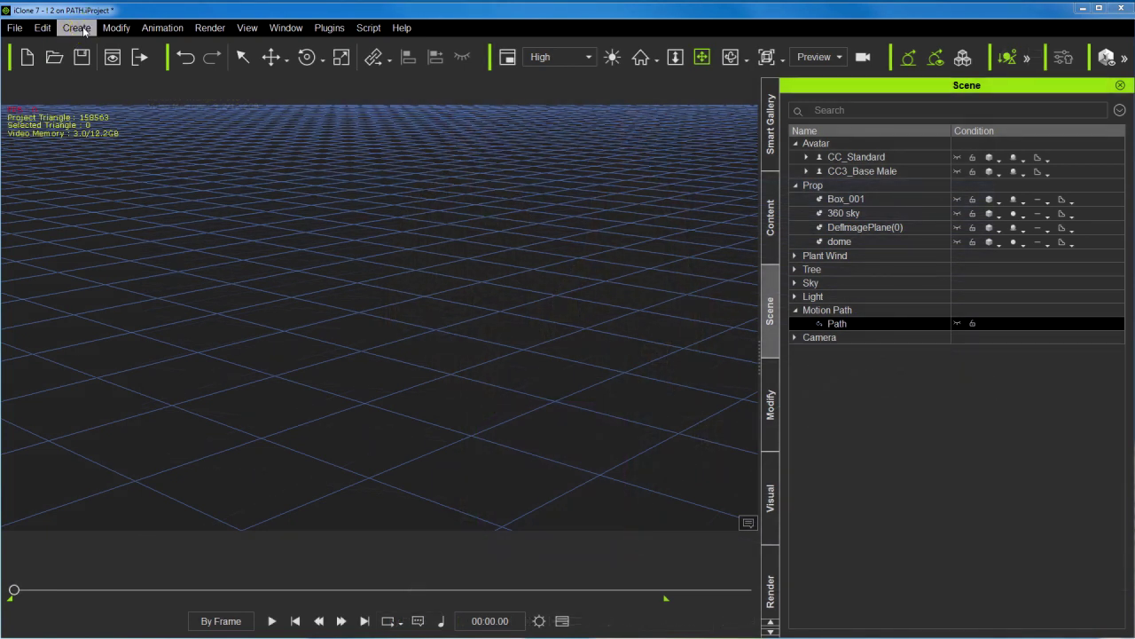
Make the hidden motion path and the Box_001 prop visible in the scene
{"action": "left_click", "coordinate": [76, 27]}
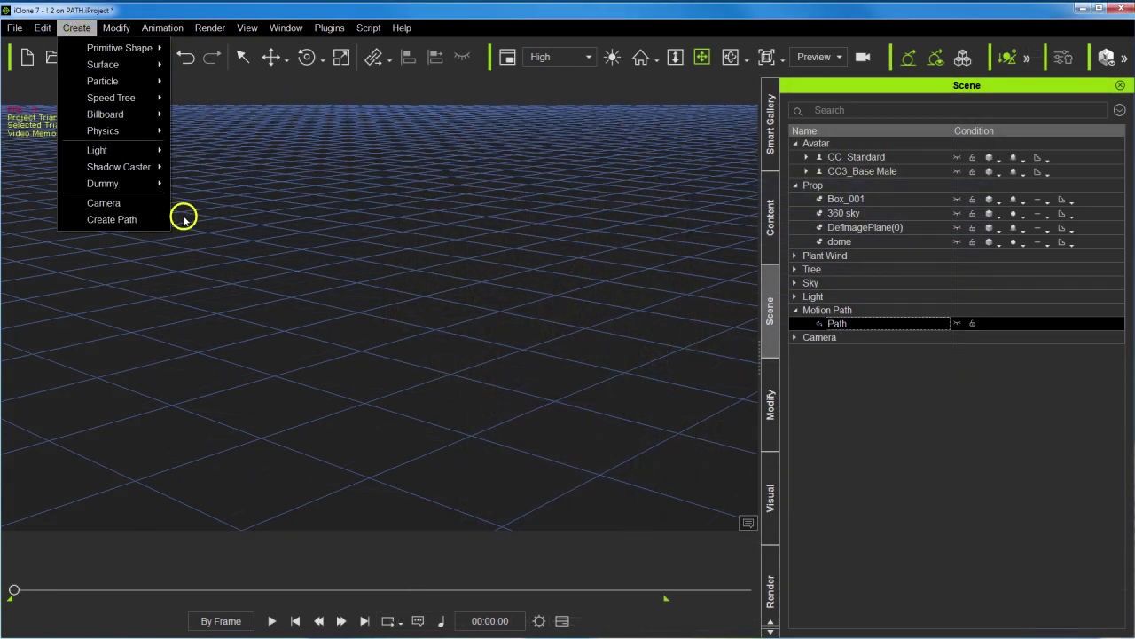
{"action": "left_click", "coordinate": [955, 325]}
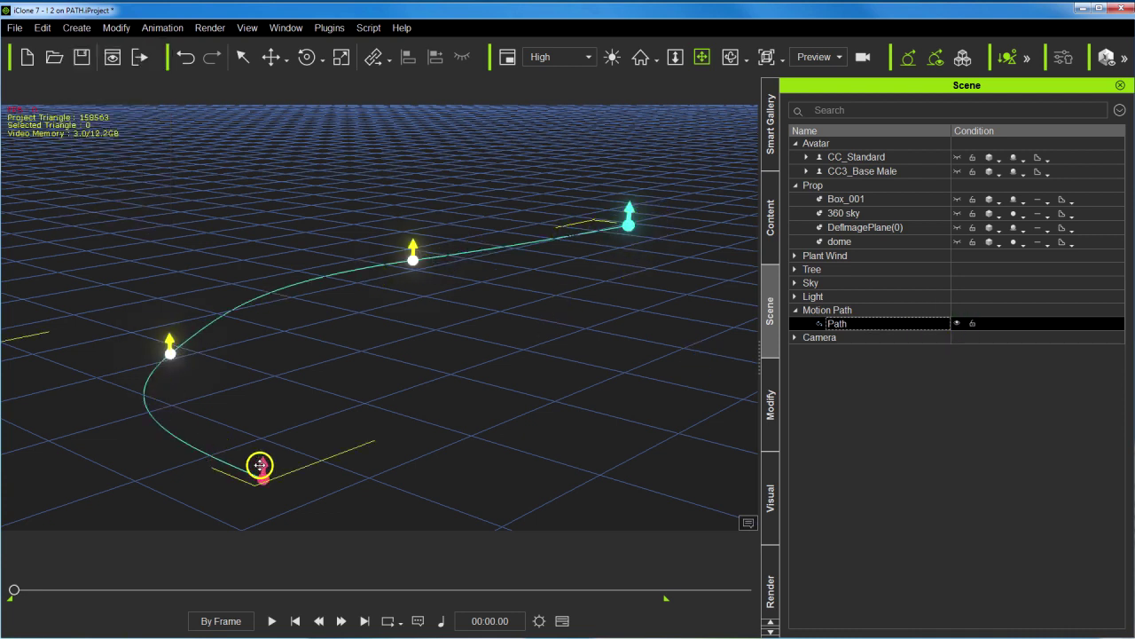
{"action": "left_click_drag", "start_coordinate": [829, 368], "coordinate": [906, 209]}
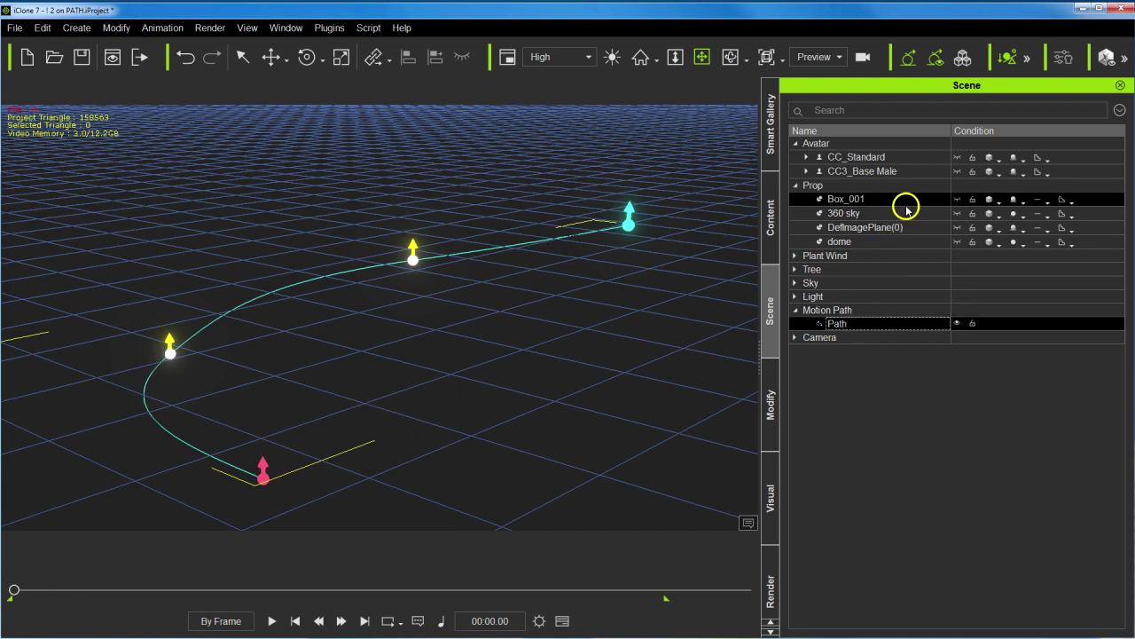
{"action": "left_click", "coordinate": [956, 199]}
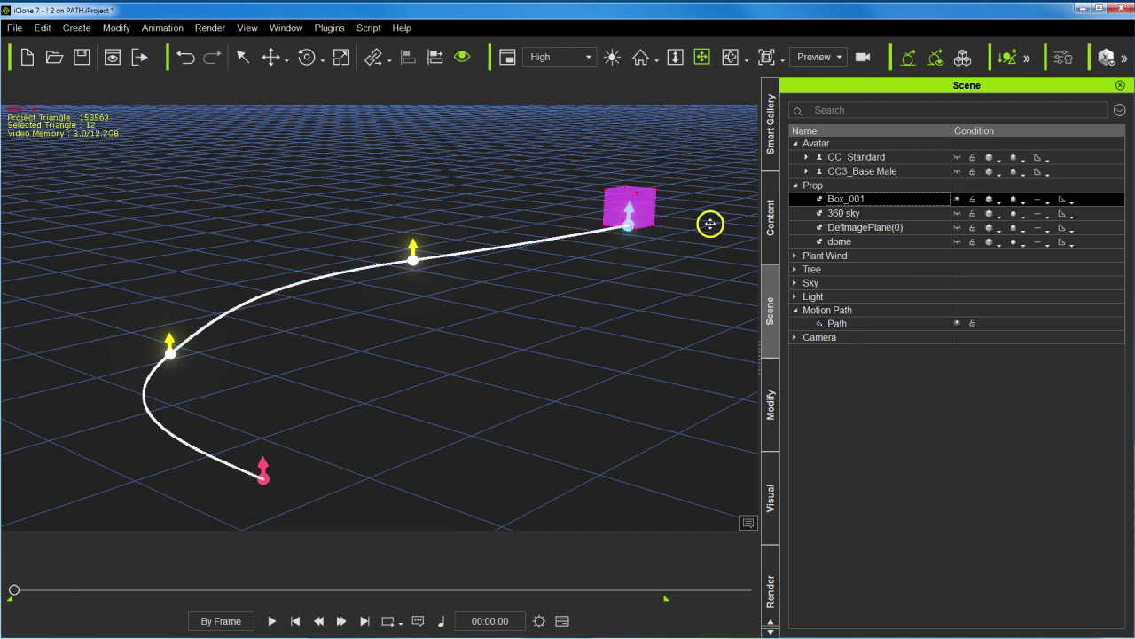
Turn the Set as Dummy option for Box_001 off and back on
{"action": "left_click_drag", "start_coordinate": [594, 246], "coordinate": [563, 355]}
{"action": "scroll", "coordinate": [475, 343], "scroll_direction": "up", "scroll_amount": 10}
{"action": "left_click", "coordinate": [770, 404]}
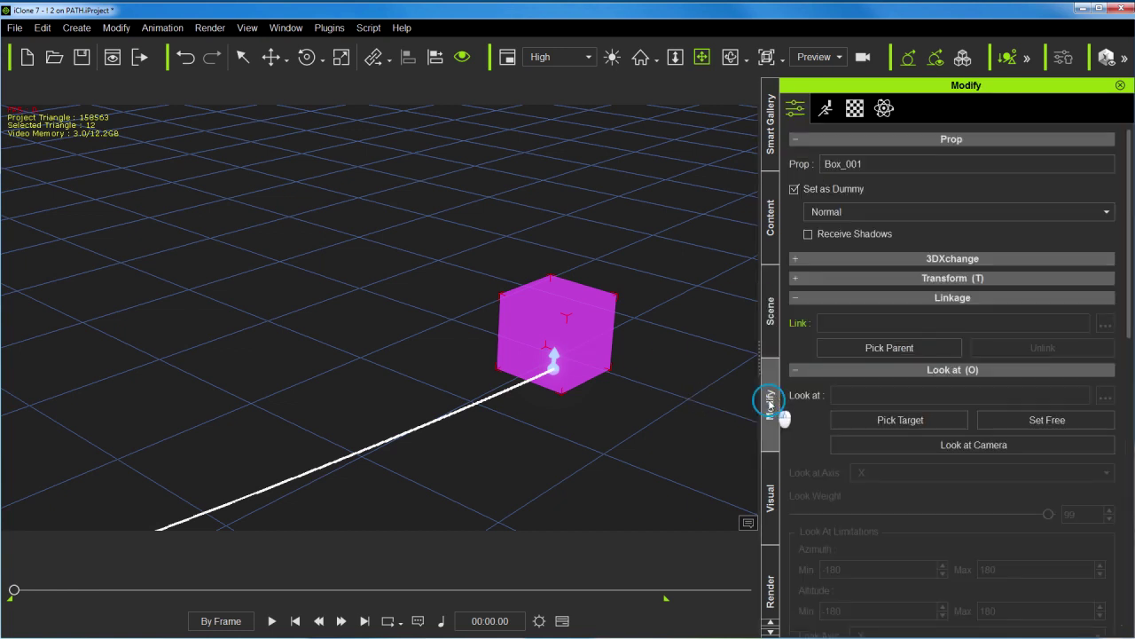
{"action": "left_click", "coordinate": [794, 189]}
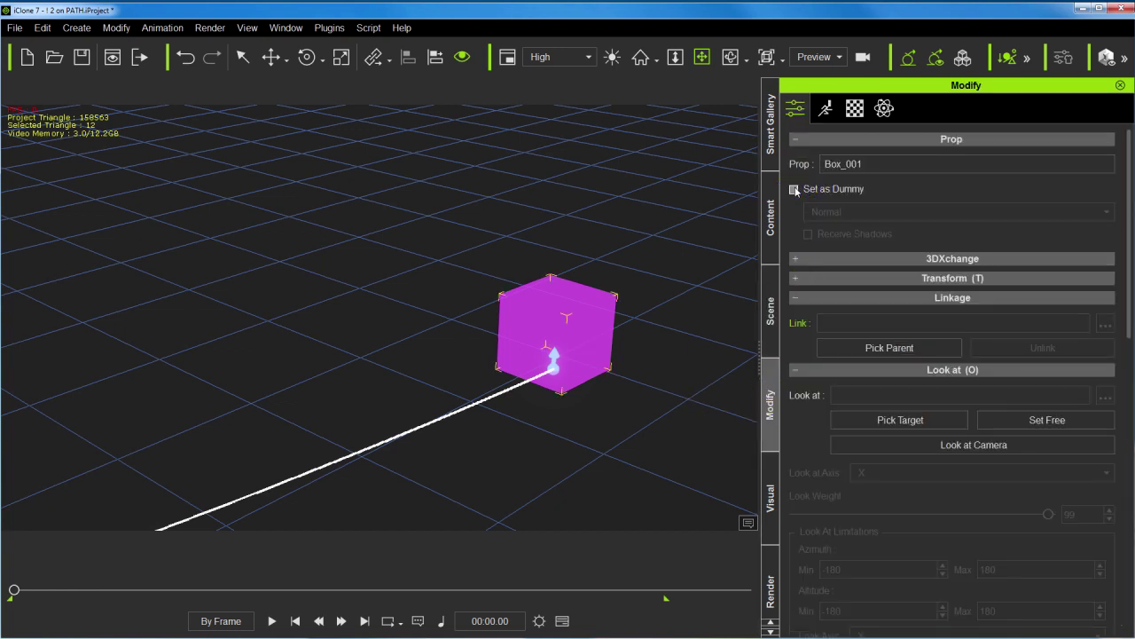
{"action": "left_click", "coordinate": [794, 189]}
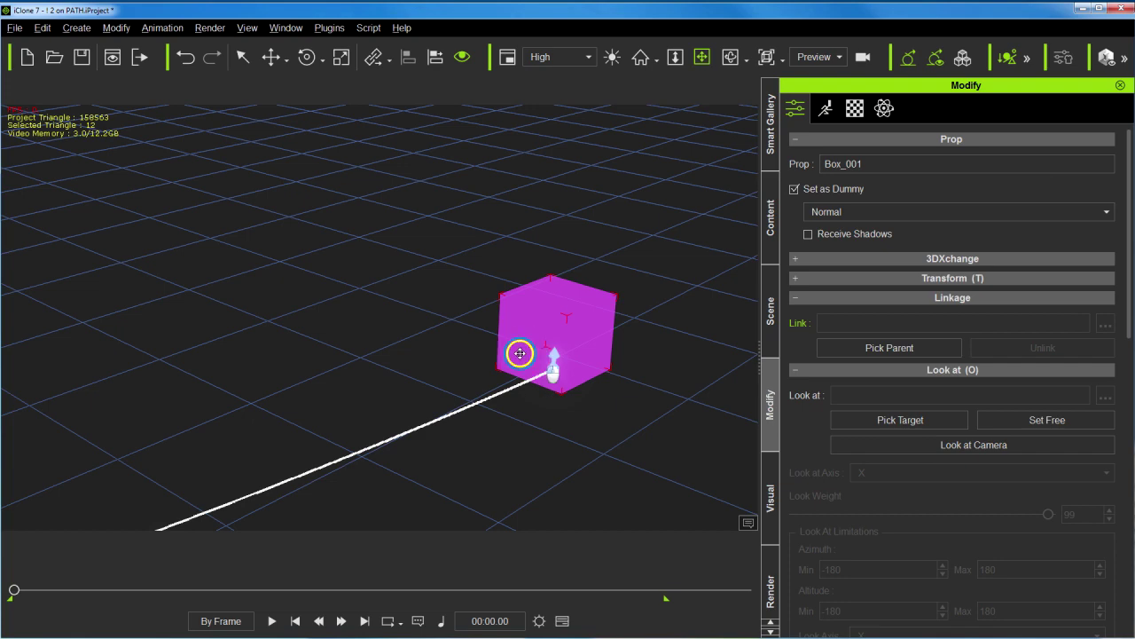
Examine where Box_001 sits on the motion path with the timeline at its start
{"action": "left_click_drag", "start_coordinate": [520, 353], "coordinate": [473, 351]}
{"action": "right_click_drag", "start_coordinate": [473, 351], "coordinate": [476, 335]}
{"action": "scroll", "coordinate": [491, 360], "scroll_direction": "down", "scroll_amount": 5}
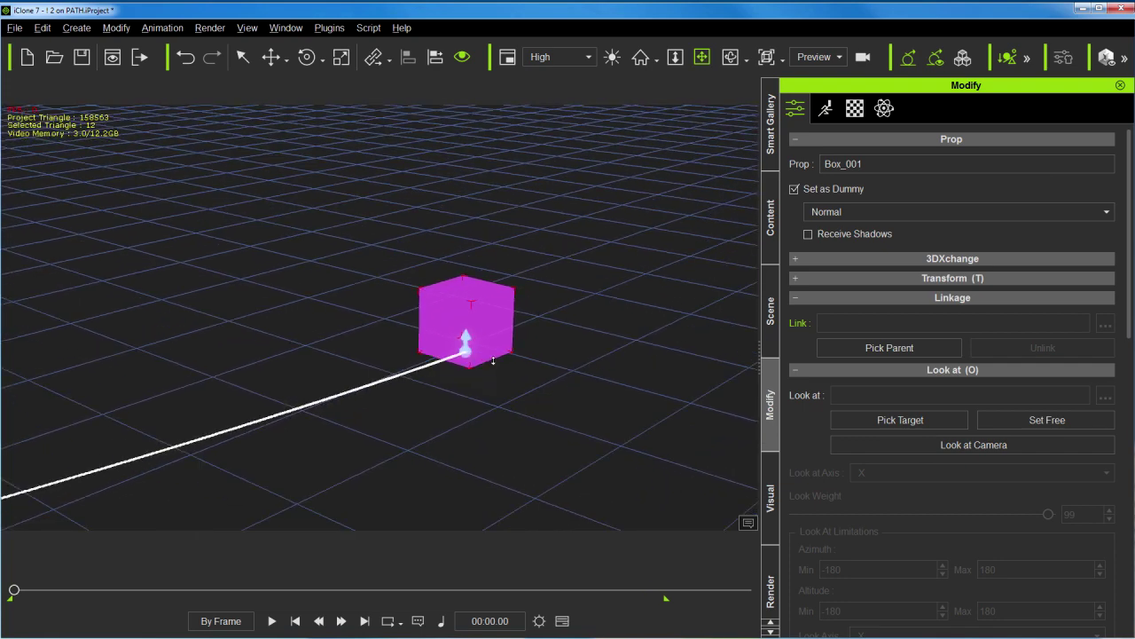
{"action": "left_click_drag", "start_coordinate": [366, 406], "coordinate": [474, 345]}
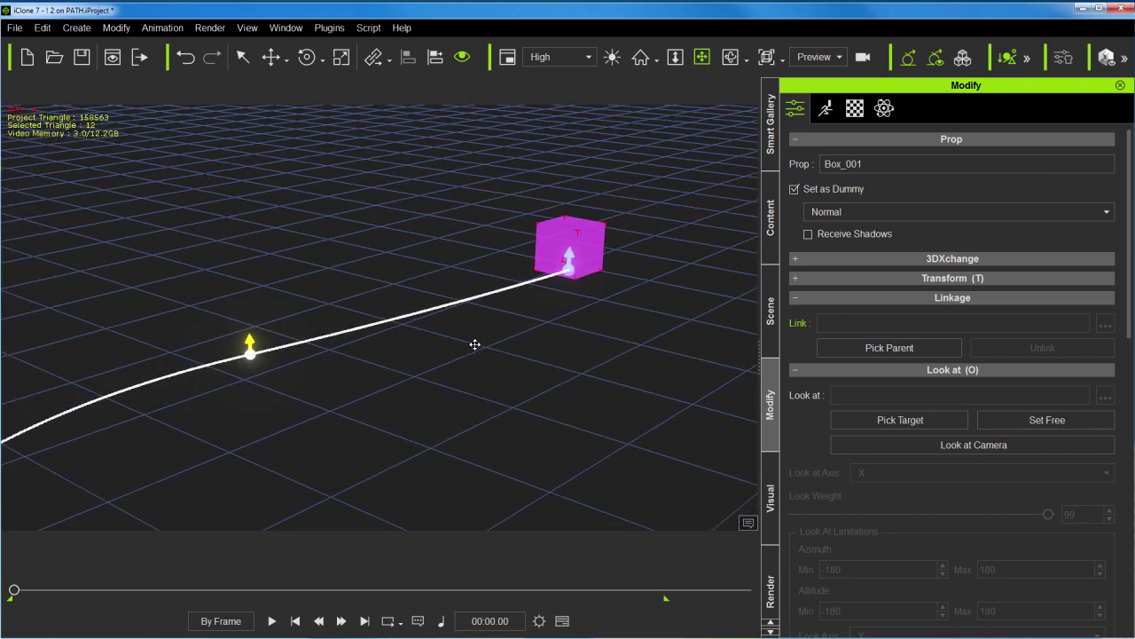
{"action": "scroll", "coordinate": [474, 353], "scroll_direction": "down", "scroll_amount": 5}
{"action": "mouse_move", "coordinate": [471, 371]}
{"action": "right_mouse_down"}
{"action": "mouse_move", "coordinate": [503, 282]}
{"action": "mouse_move", "coordinate": [502, 301]}
{"action": "right_mouse_up"}
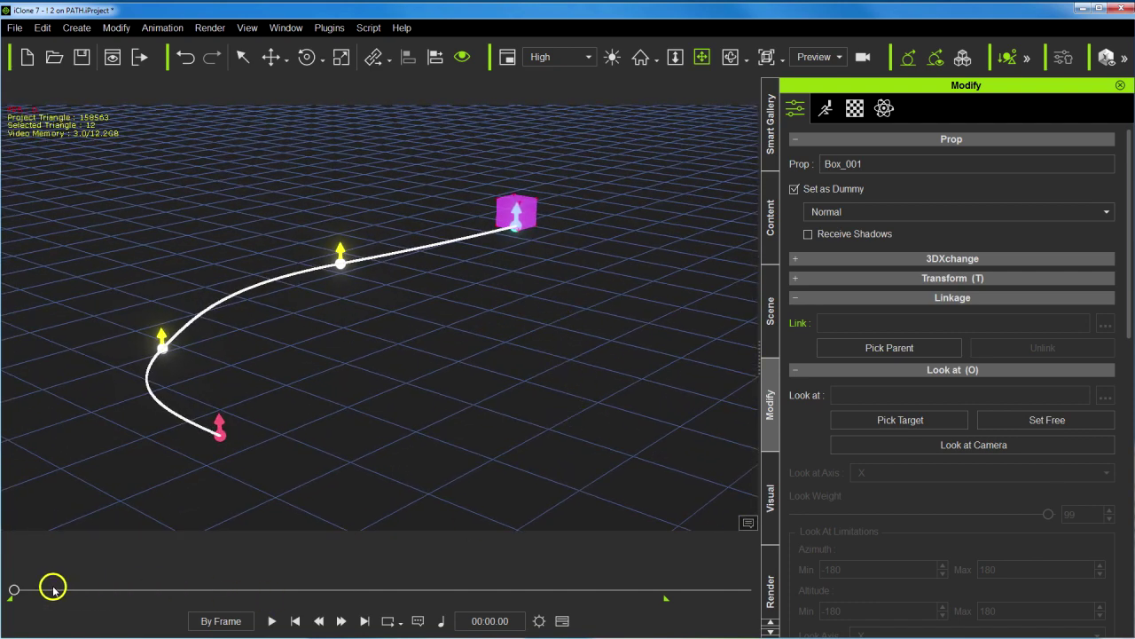
{"action": "mouse_move", "coordinate": [17, 588]}
{"action": "left_mouse_down"}
{"action": "mouse_move", "coordinate": [608, 595]}
{"action": "mouse_move", "coordinate": [3, 589]}
{"action": "left_mouse_up"}
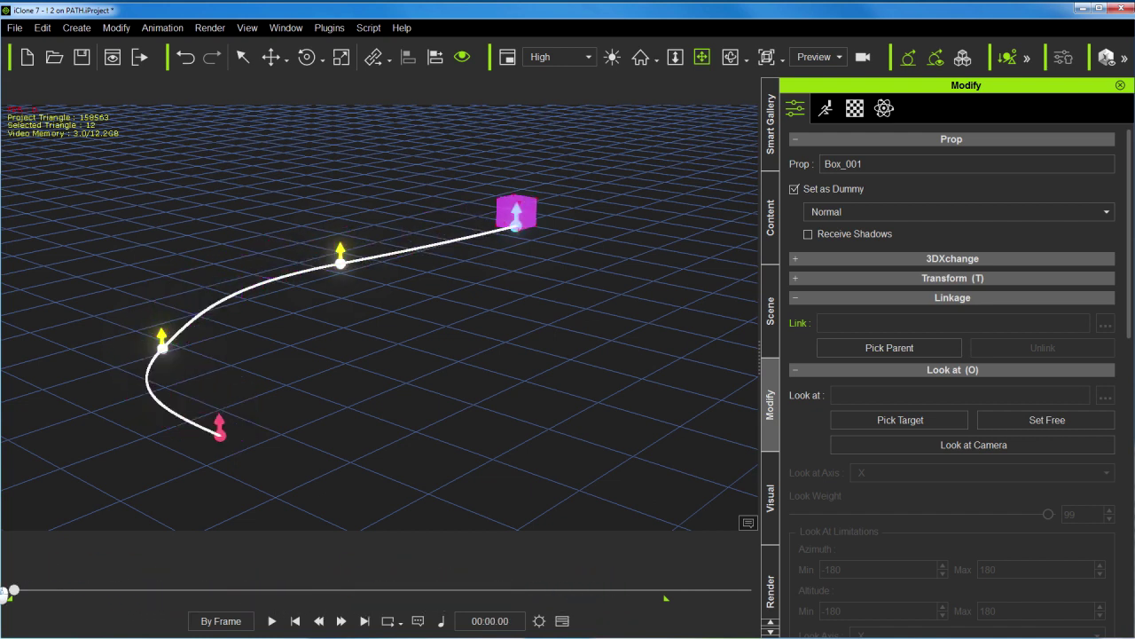
{"action": "left_click", "coordinate": [772, 236]}
{"action": "left_click", "coordinate": [772, 301]}
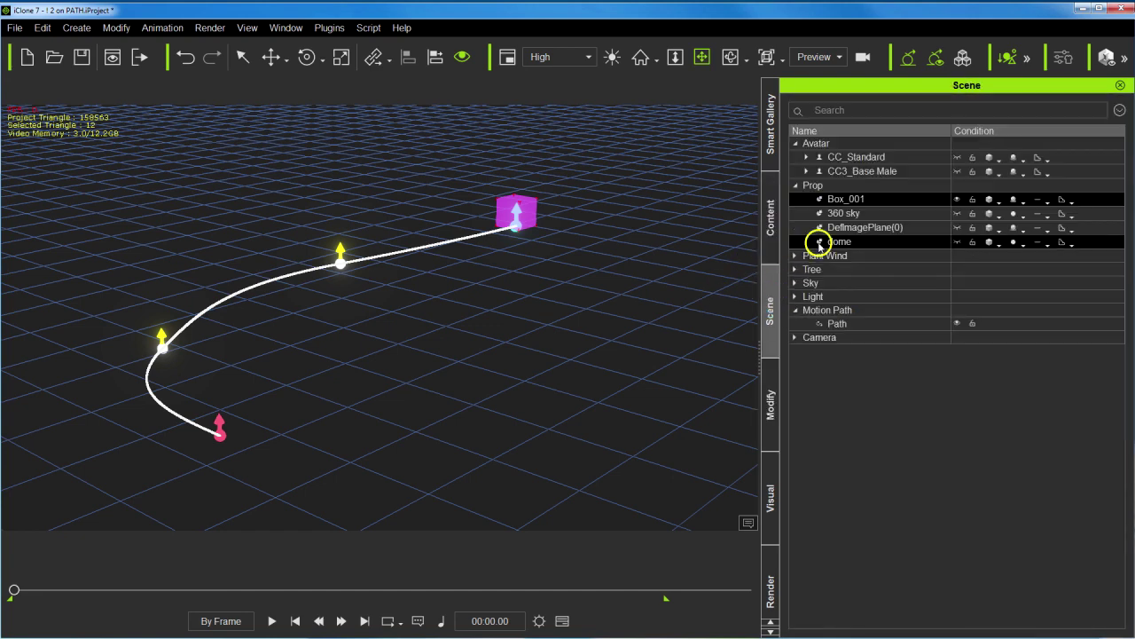
Review Box_001's path settings and choose -Y Axis as its follow direction
{"action": "left_click", "coordinate": [769, 402]}
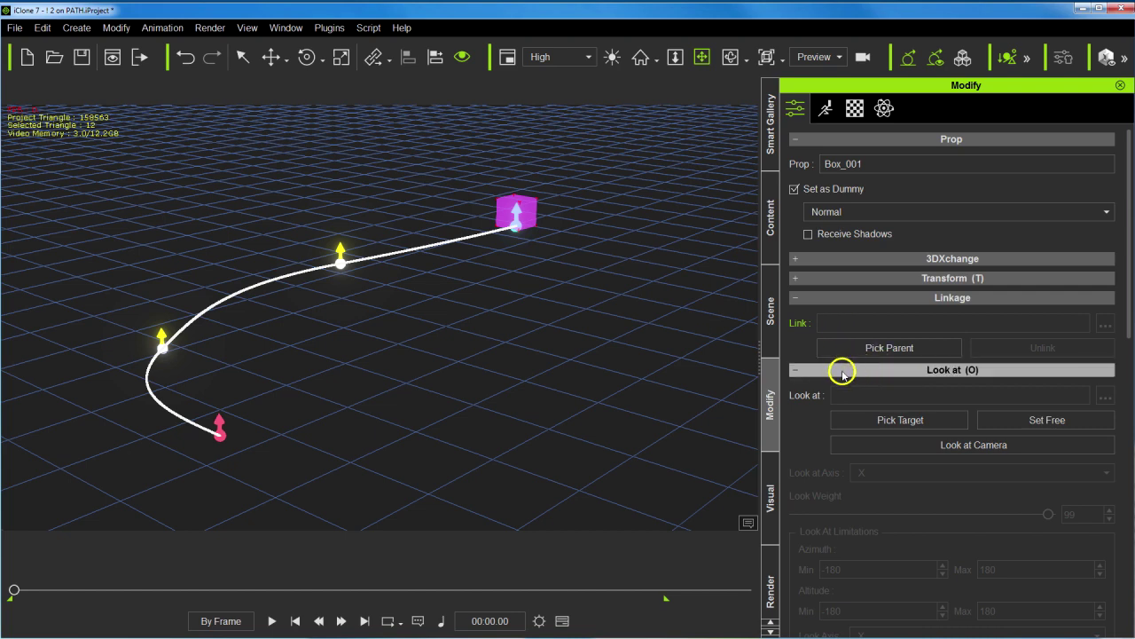
{"action": "scroll", "coordinate": [838, 372], "scroll_direction": "down", "scroll_amount": 6}
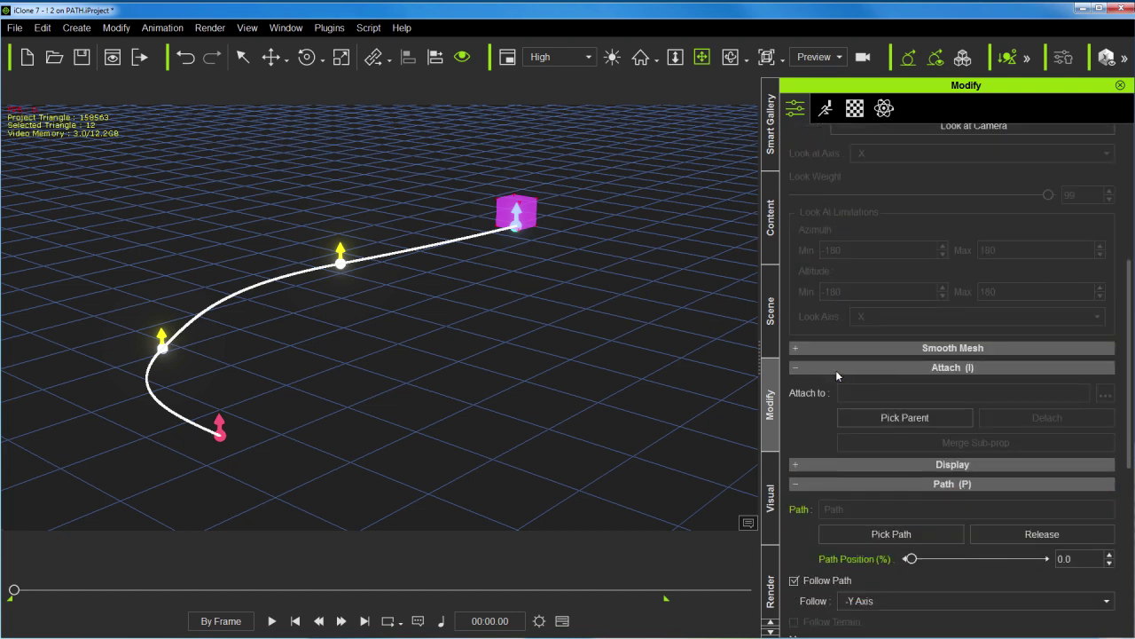
{"action": "scroll", "coordinate": [835, 370], "scroll_direction": "down", "scroll_amount": 4}
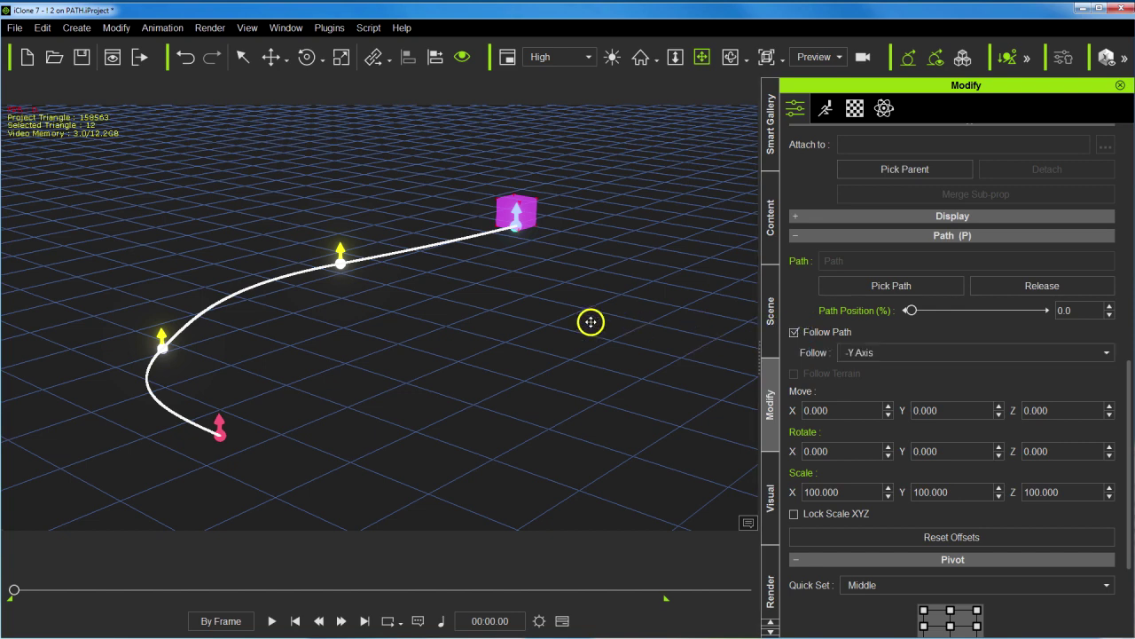
{"action": "scroll", "coordinate": [591, 319], "scroll_direction": "up", "scroll_amount": 4}
{"action": "scroll", "coordinate": [592, 319], "scroll_direction": "up", "scroll_amount": 1}
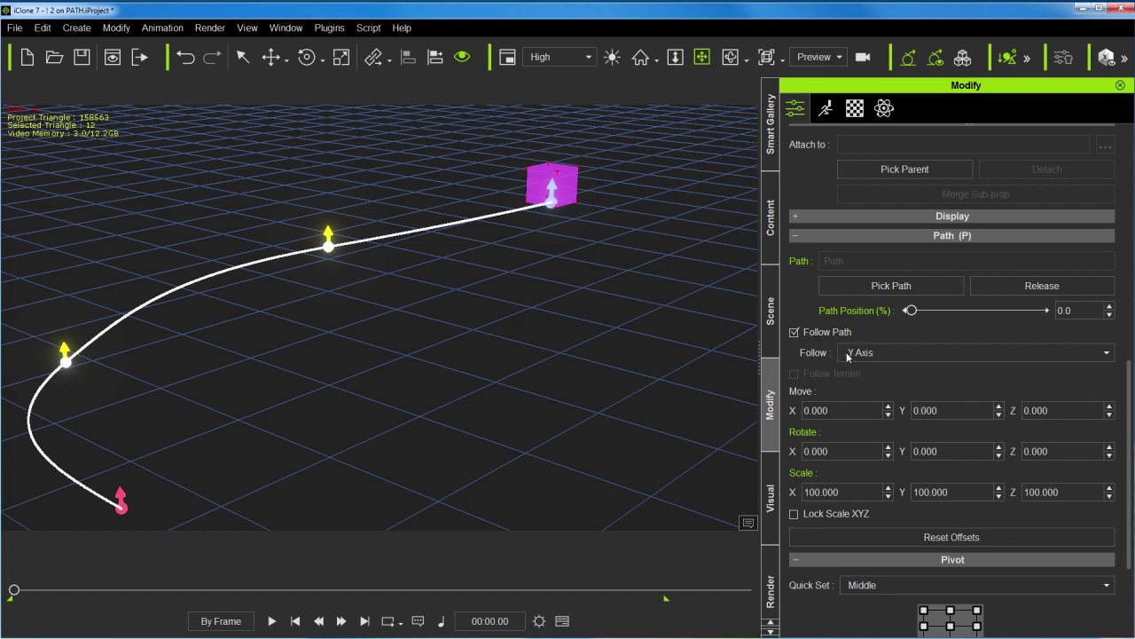
{"action": "left_click", "coordinate": [1108, 355]}
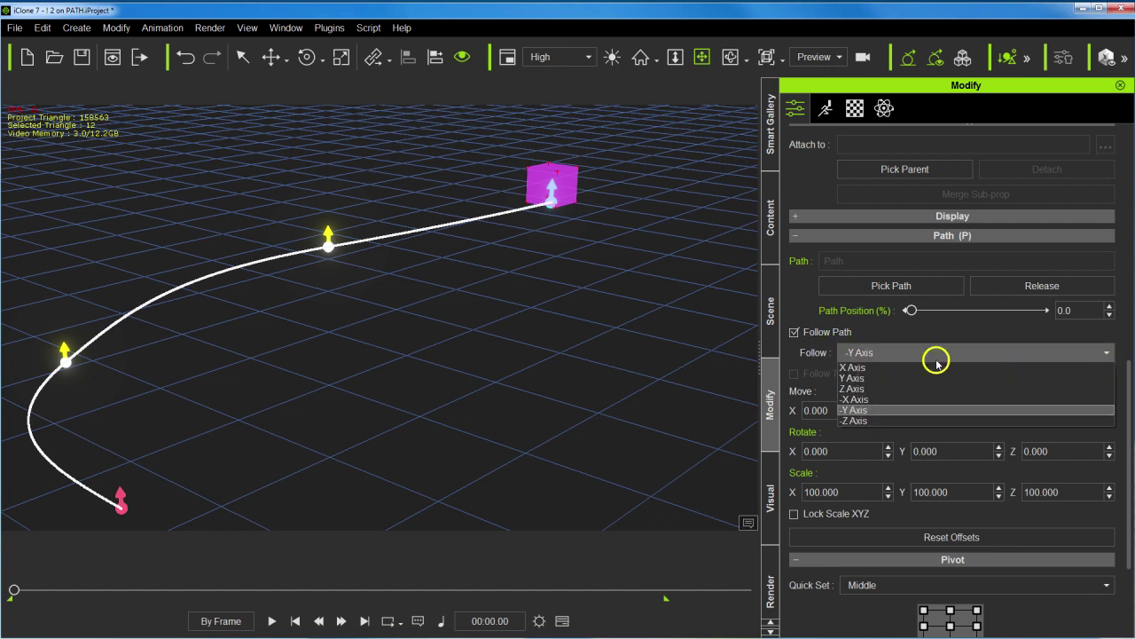
{"action": "left_click", "coordinate": [858, 411]}
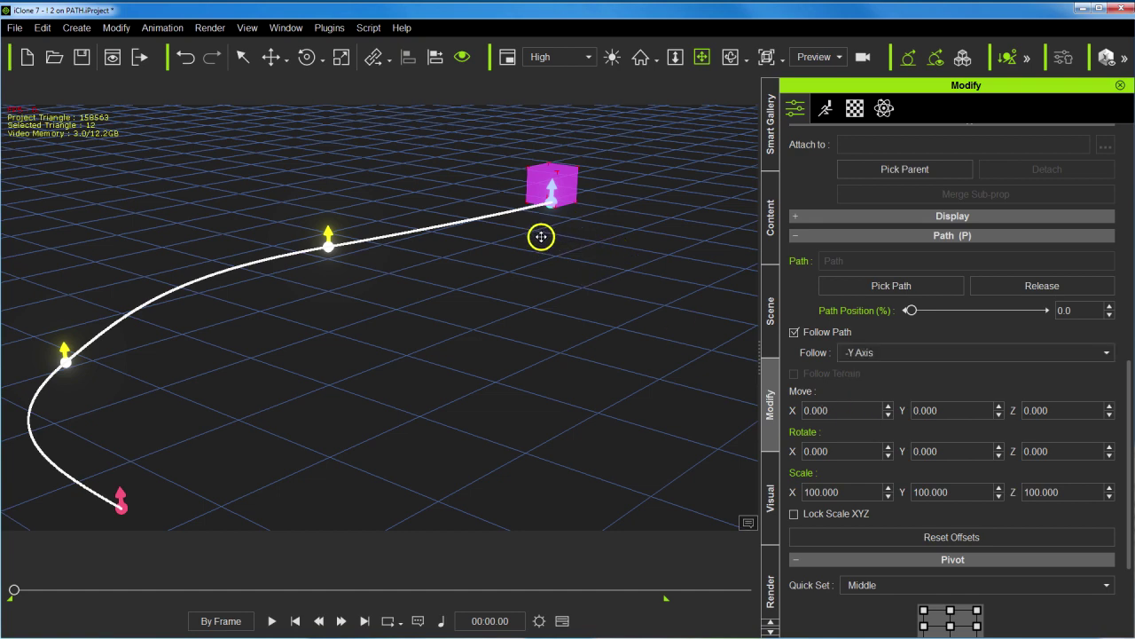
{"action": "left_click_drag", "start_coordinate": [551, 239], "coordinate": [548, 281]}
{"action": "right_click_drag", "start_coordinate": [573, 292], "coordinate": [467, 314]}
{"action": "left_click_drag", "start_coordinate": [474, 307], "coordinate": [519, 289]}
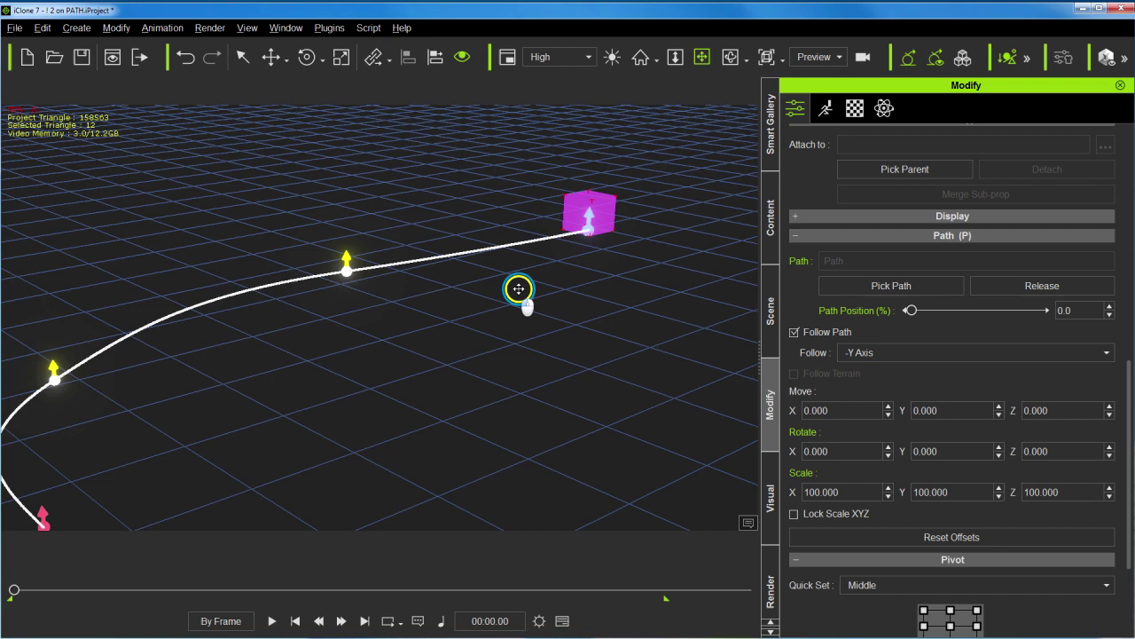
{"action": "right_click_drag", "start_coordinate": [519, 289], "coordinate": [447, 328]}
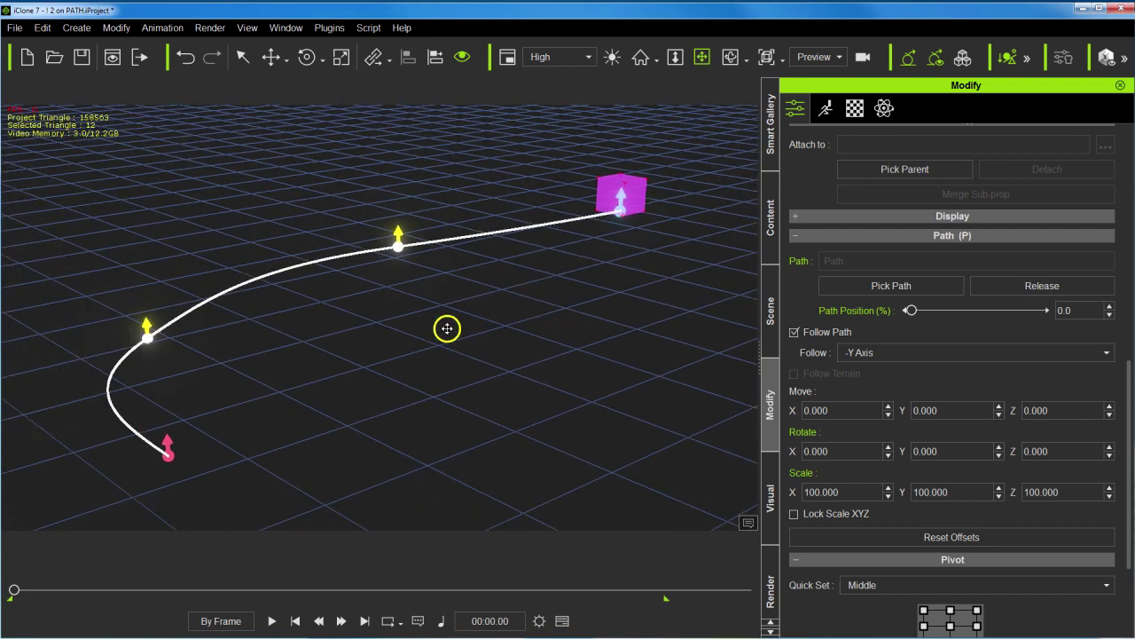
{"action": "mouse_move", "coordinate": [19, 587]}
{"action": "left_mouse_down"}
{"action": "mouse_move", "coordinate": [350, 572]}
{"action": "mouse_move", "coordinate": [580, 588]}
{"action": "mouse_move", "coordinate": [13, 589]}
{"action": "left_mouse_up"}
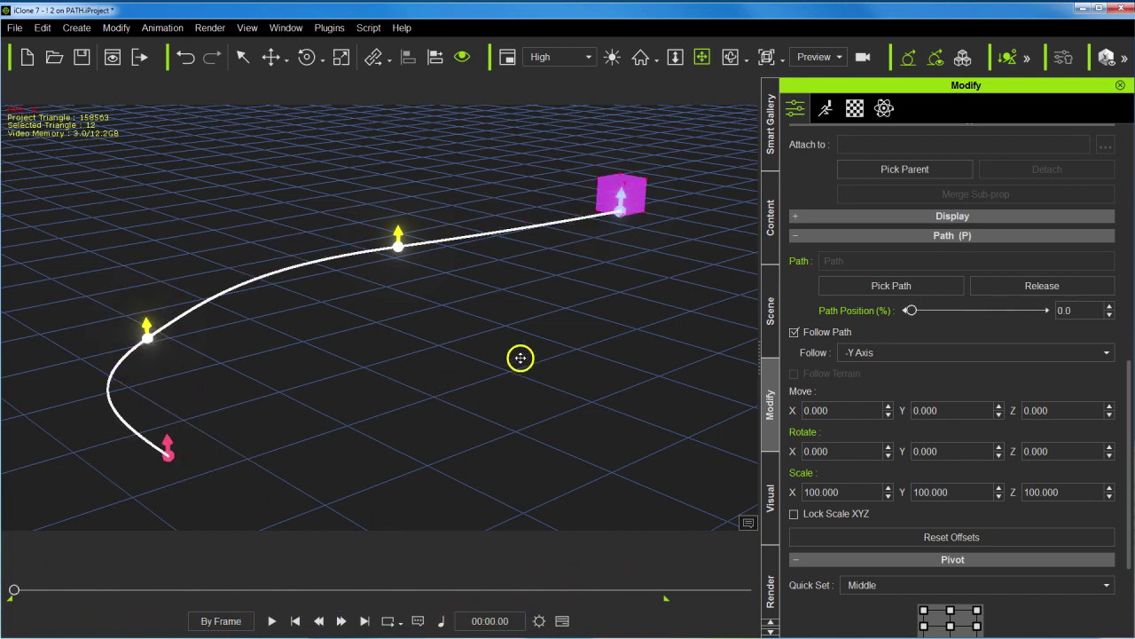
Make the hidden CC_Standard avatar visible beside the box at the path's start
{"action": "middle_click_drag", "start_coordinate": [563, 338], "coordinate": [491, 426]}
{"action": "right_click_drag", "start_coordinate": [492, 426], "coordinate": [621, 399]}
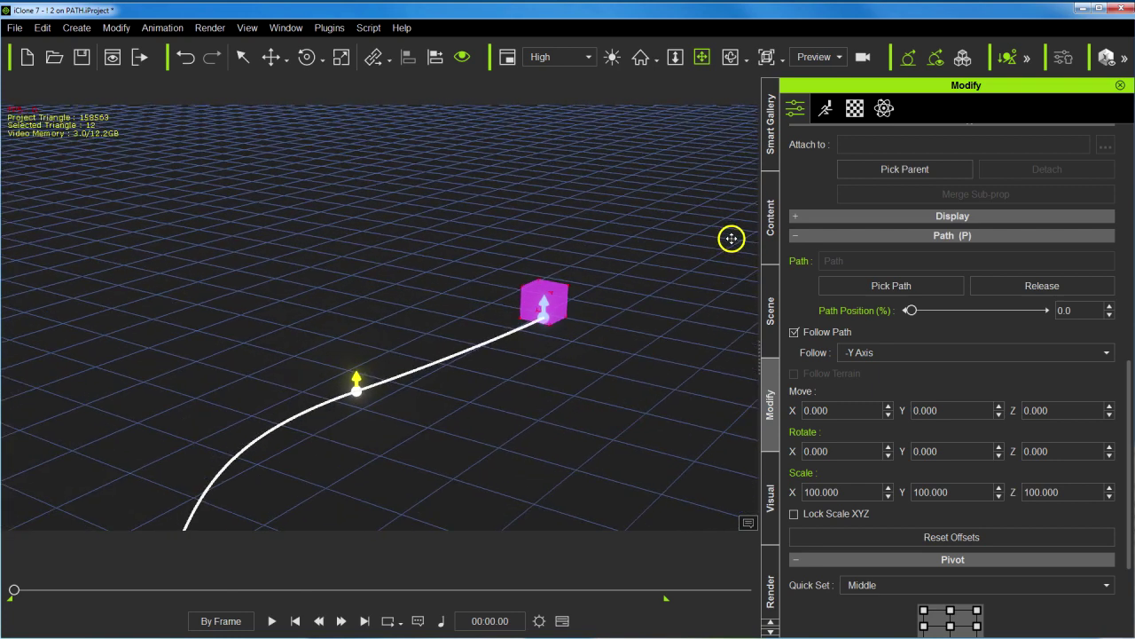
{"action": "left_click", "coordinate": [768, 288]}
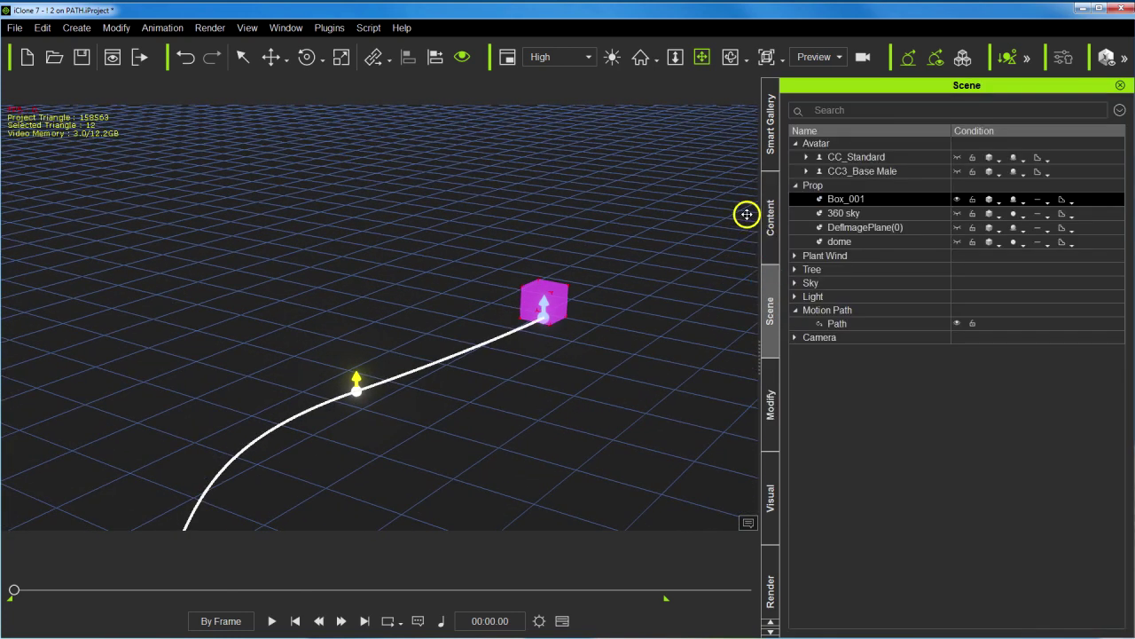
{"action": "left_click", "coordinate": [957, 157]}
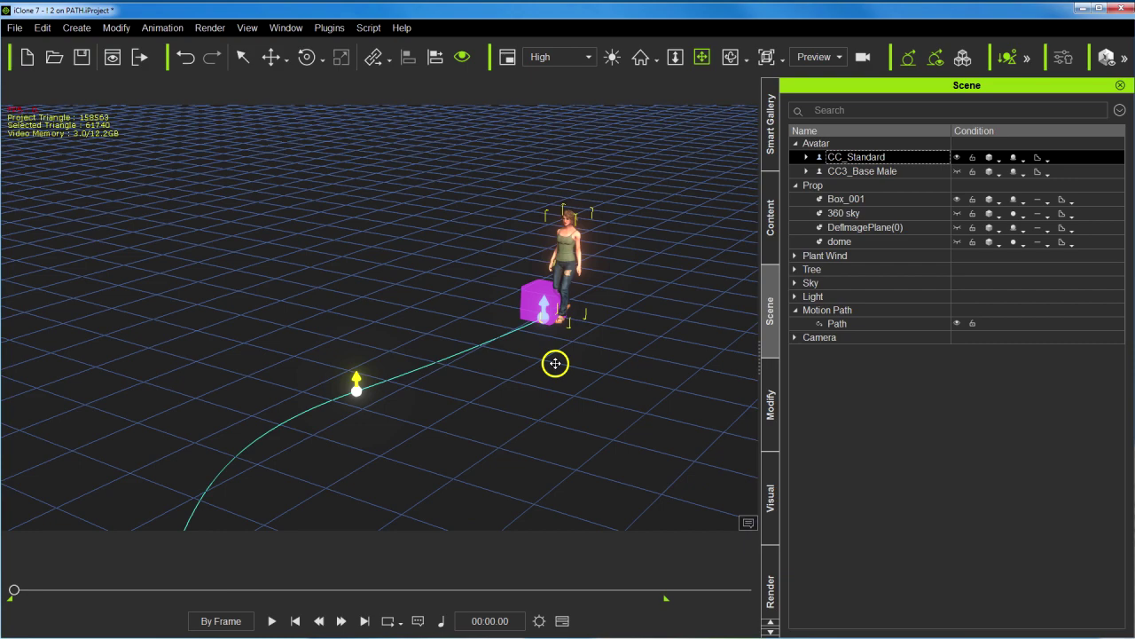
{"action": "right_click_drag", "start_coordinate": [555, 356], "coordinate": [634, 369]}
{"action": "left_click_drag", "start_coordinate": [621, 368], "coordinate": [341, 405]}
{"action": "scroll", "coordinate": [408, 390], "scroll_direction": "up", "scroll_amount": 3}
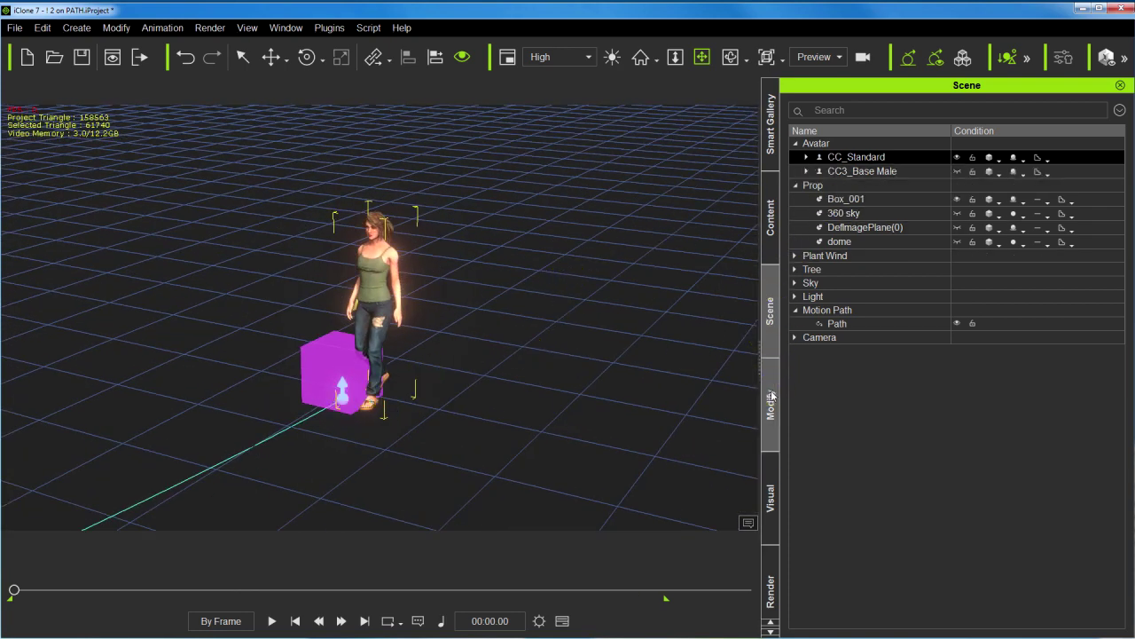
Check which parent object the CC_Standard avatar is linked to in its linkage settings
{"action": "left_click", "coordinate": [771, 401]}
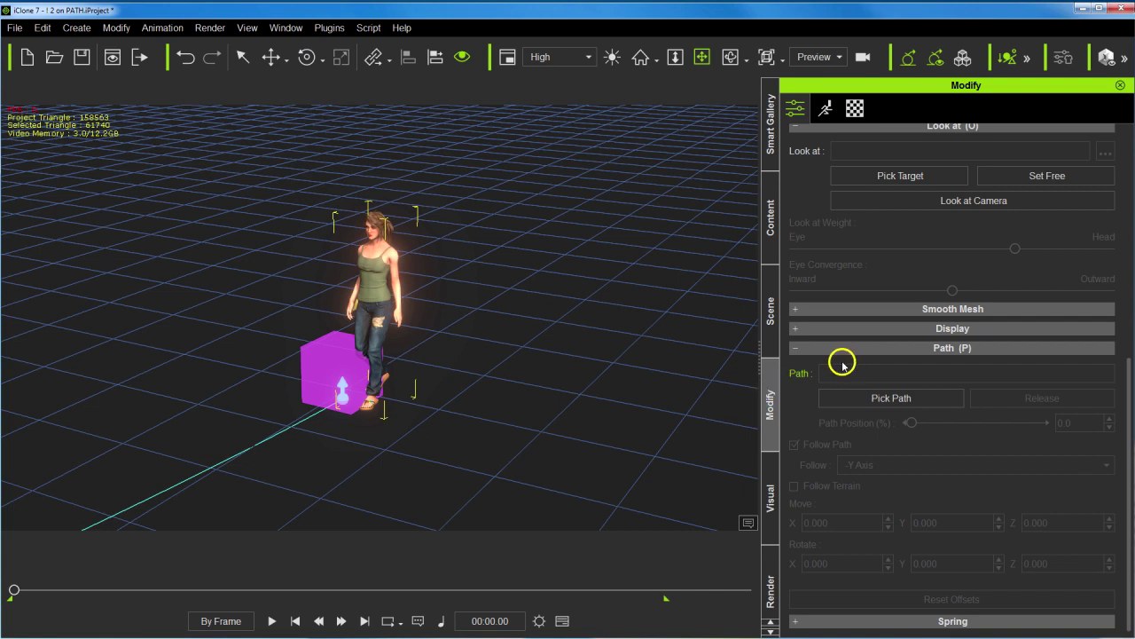
{"action": "scroll", "coordinate": [925, 386], "scroll_direction": "up", "scroll_amount": 5}
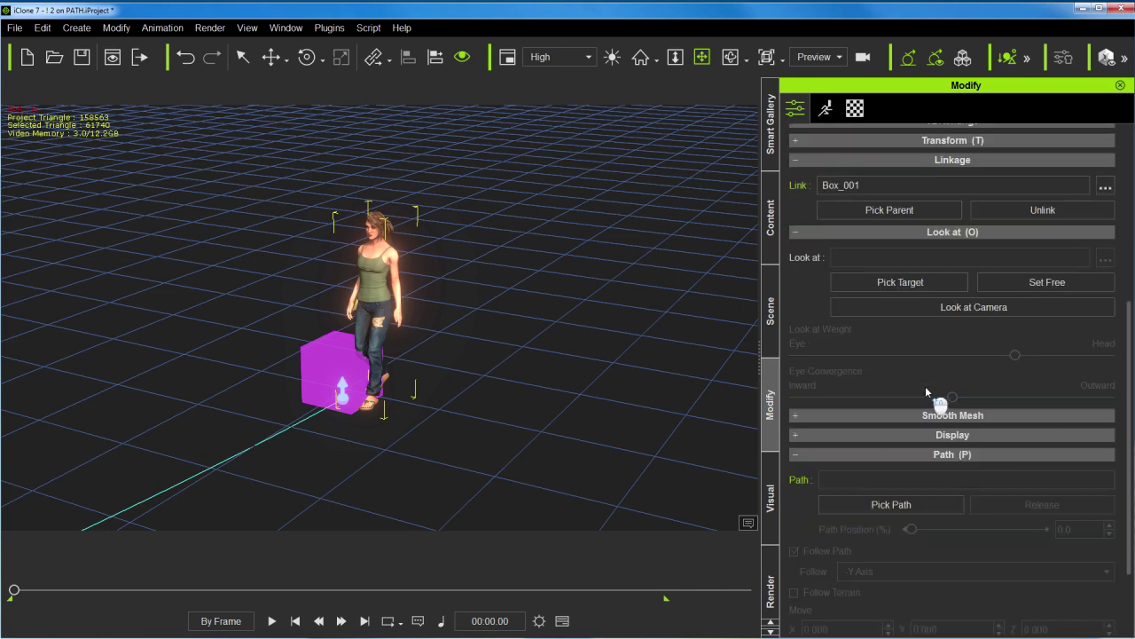
{"action": "left_click", "coordinate": [933, 284]}
{"action": "left_click", "coordinate": [936, 285]}
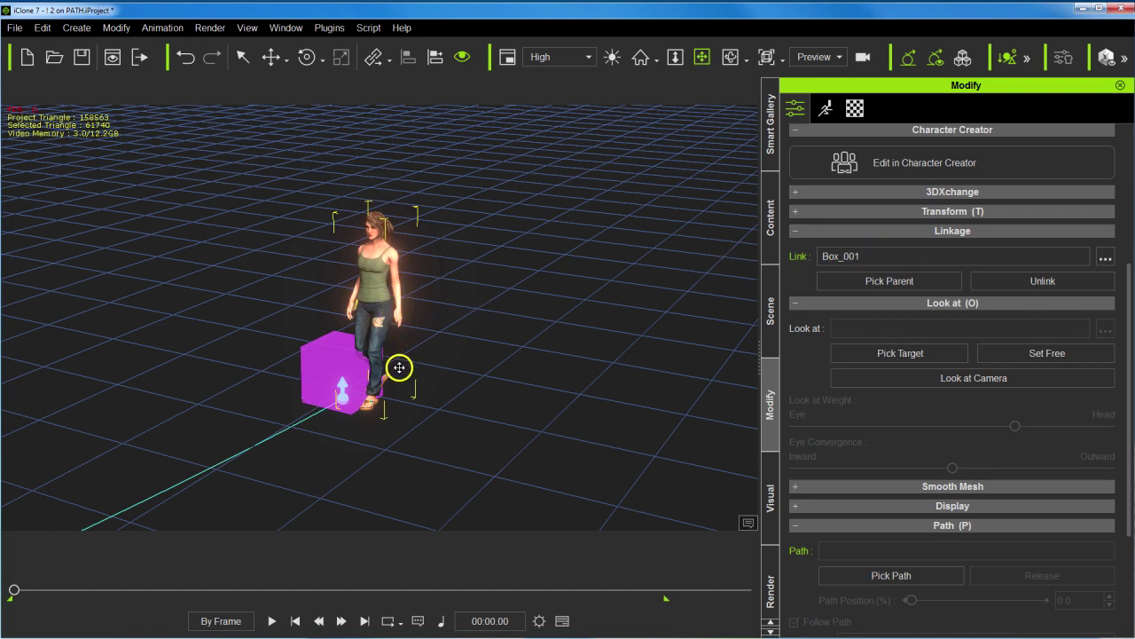
Advance the timeline to 00:01.00 and inspect the avatar moving together with the box
{"action": "right_click_drag", "start_coordinate": [438, 363], "coordinate": [519, 380]}
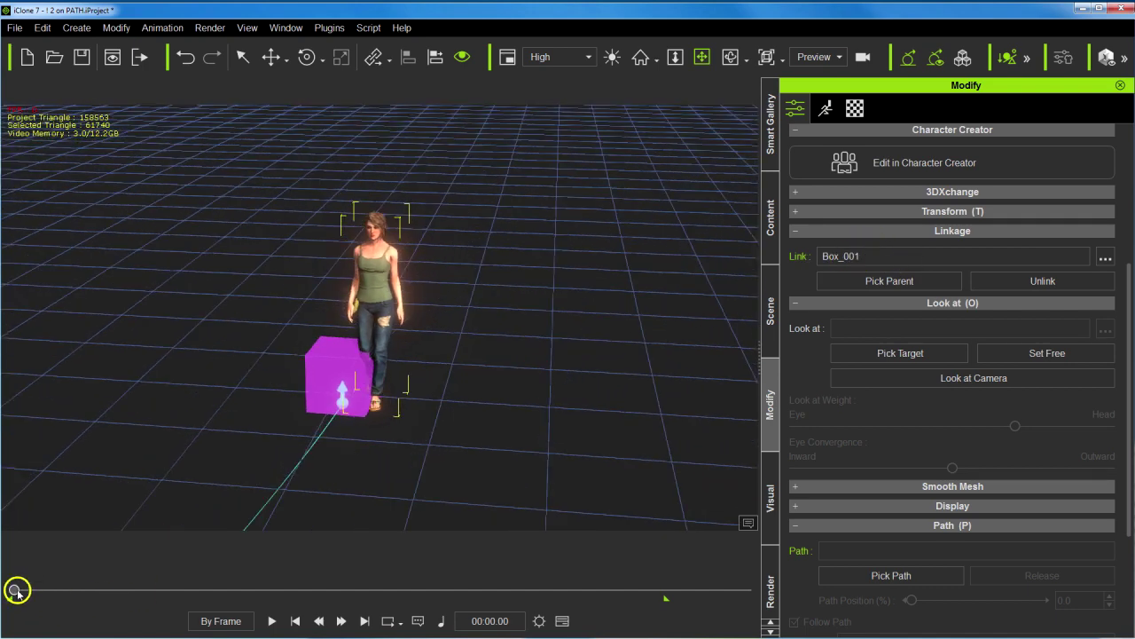
{"action": "left_click_drag", "start_coordinate": [15, 588], "coordinate": [38, 589]}
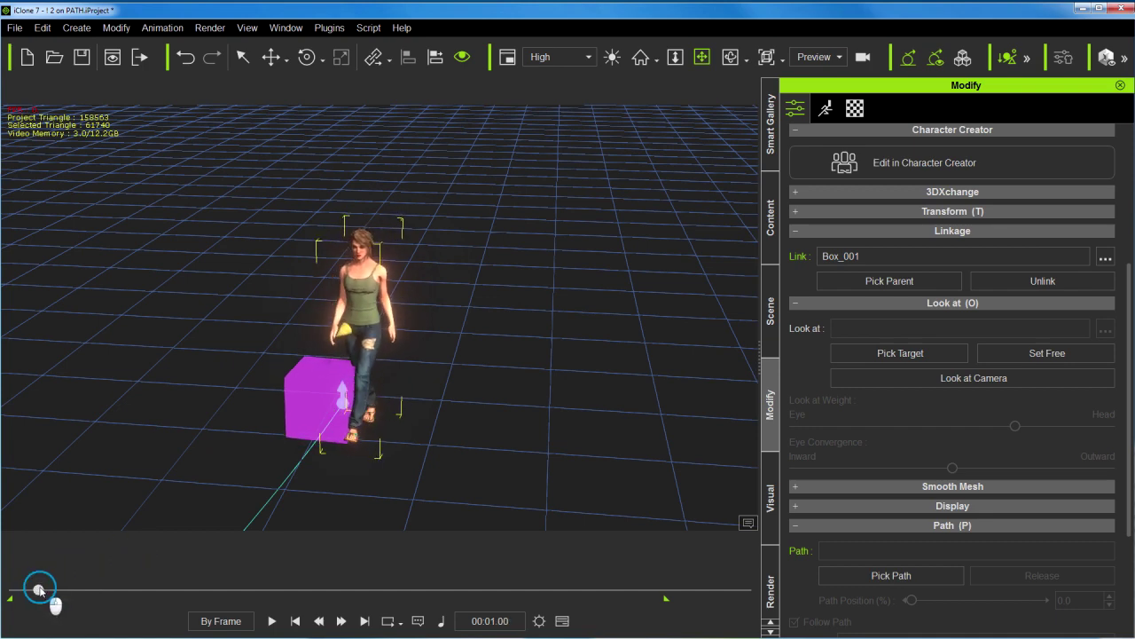
{"action": "scroll", "coordinate": [306, 433], "scroll_direction": "up", "scroll_amount": 5}
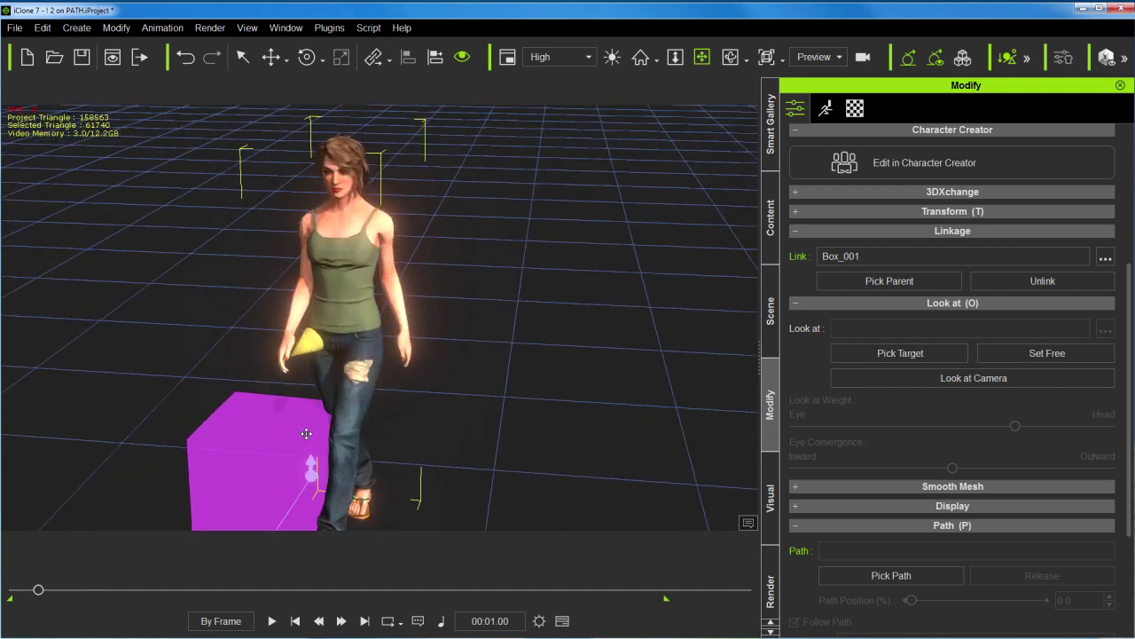
{"action": "right_click_drag", "start_coordinate": [392, 419], "coordinate": [345, 438]}
{"action": "middle_click_drag", "start_coordinate": [346, 438], "coordinate": [435, 428]}
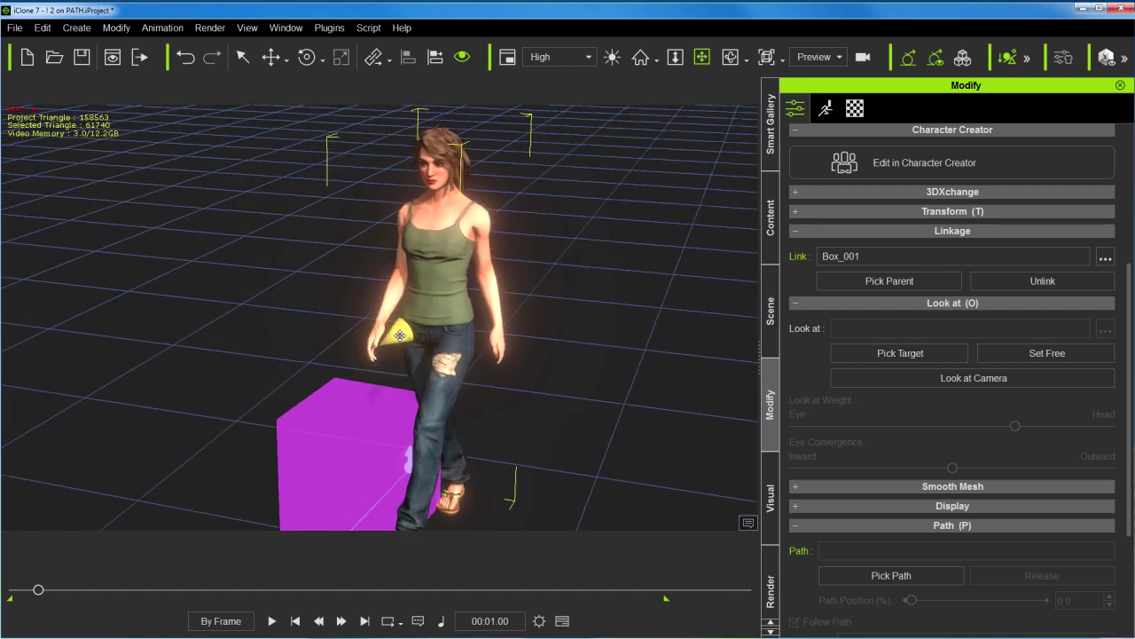
Expand the CC_Standard avatar's components in the scene list and select the REACH object
{"action": "left_click", "coordinate": [771, 289]}
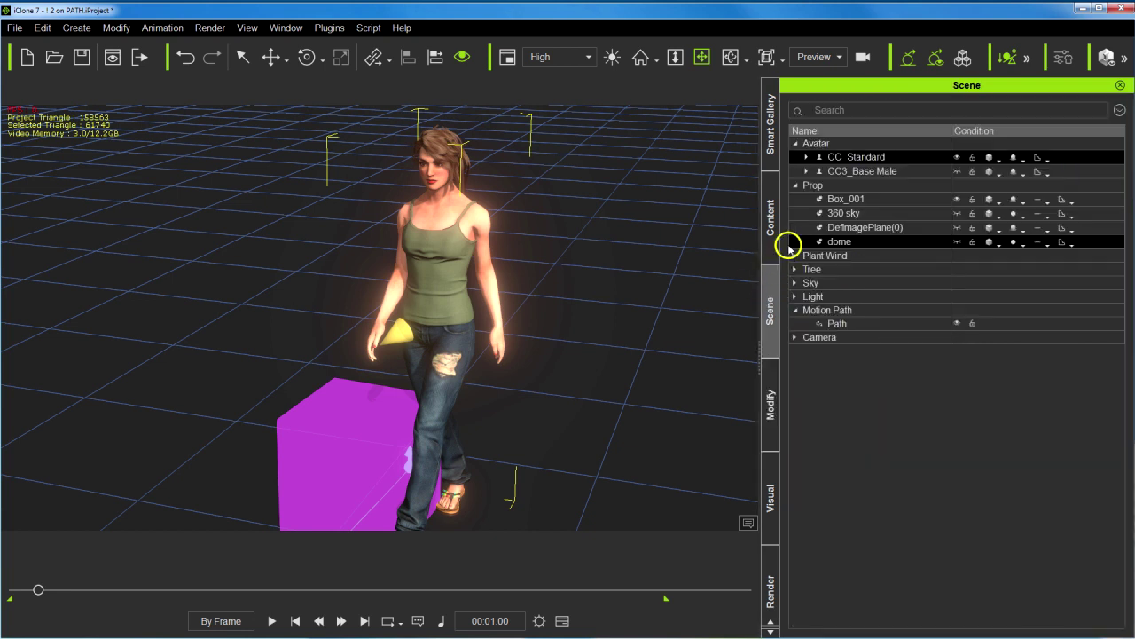
{"action": "left_click", "coordinate": [807, 158]}
{"action": "left_click", "coordinate": [847, 173]}
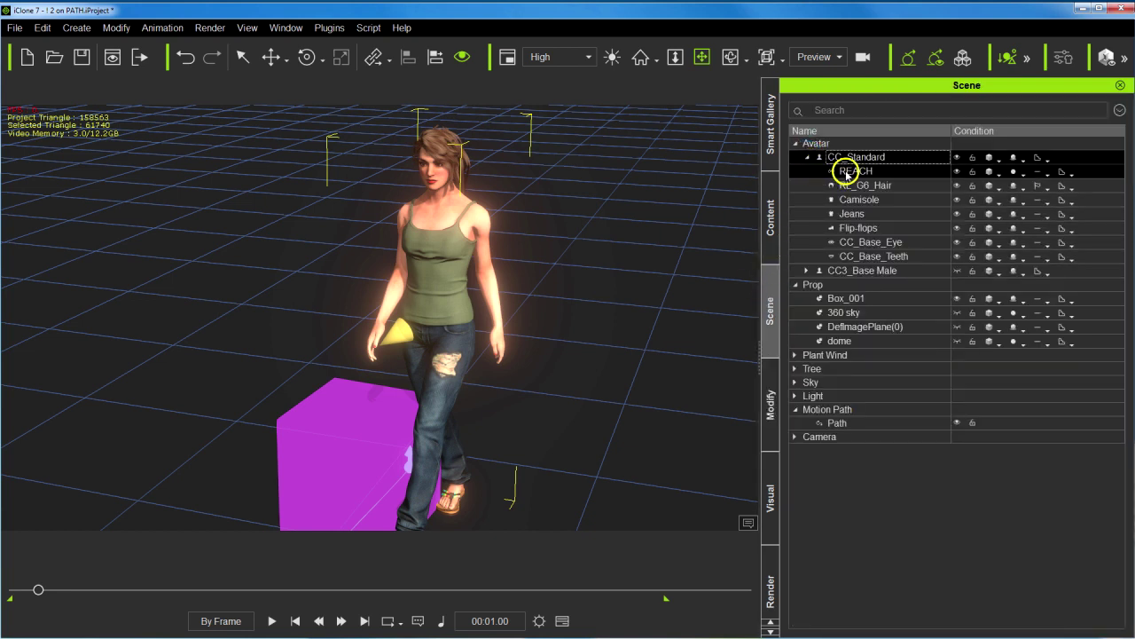
{"action": "left_click", "coordinate": [846, 173]}
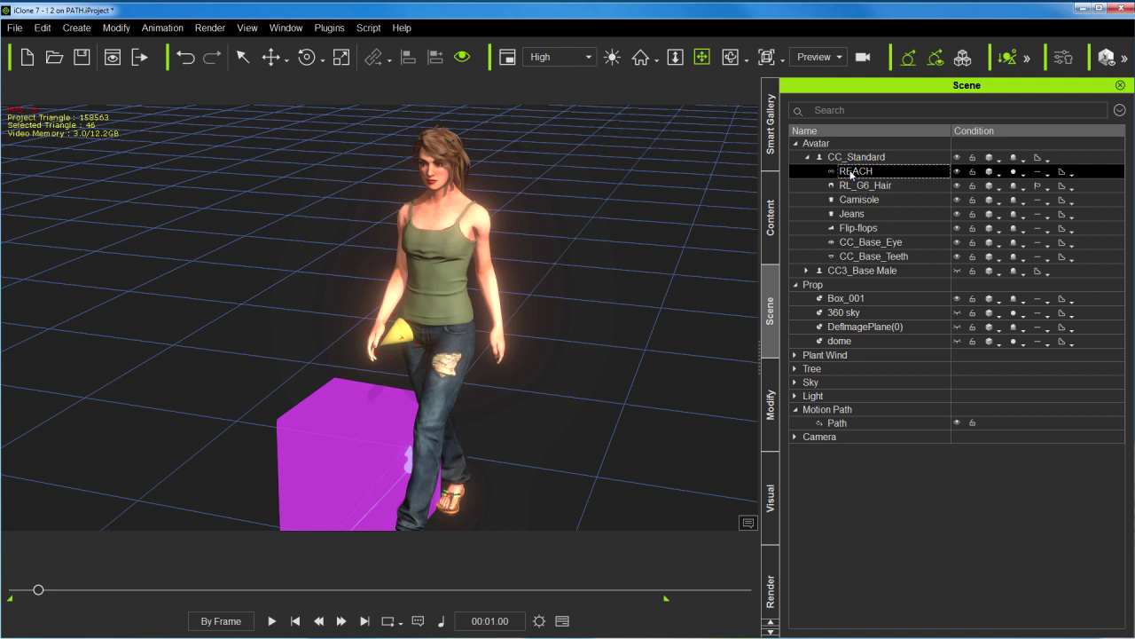
Hide the REACH object and show it again to identify it beside the avatar's hand
{"action": "left_click", "coordinate": [952, 172]}
{"action": "left_click", "coordinate": [957, 170]}
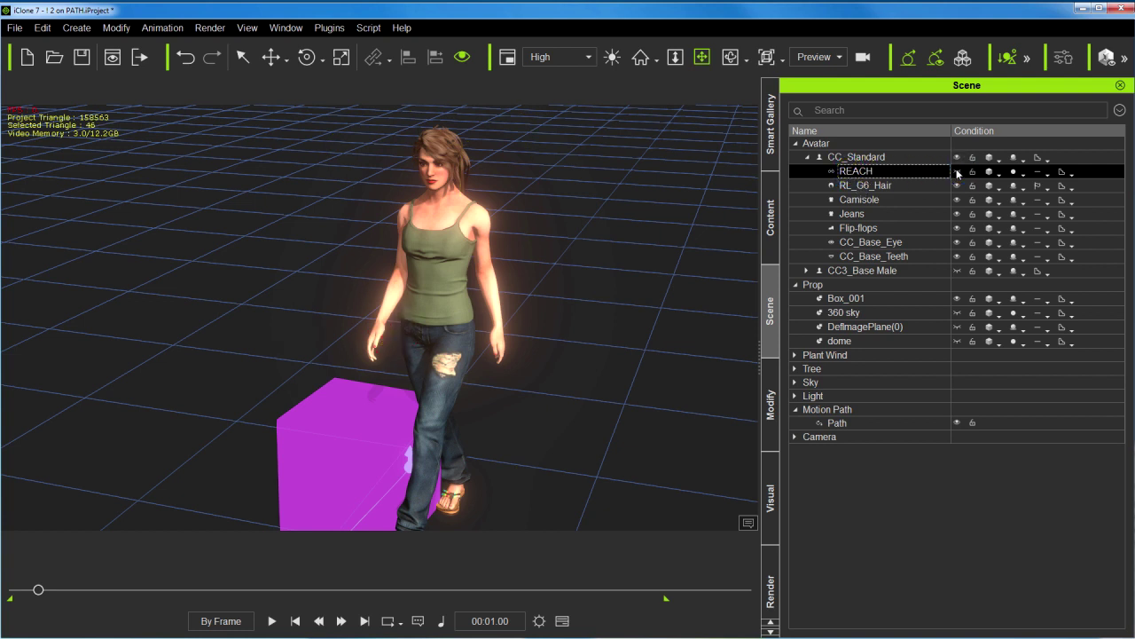
{"action": "left_click", "coordinate": [957, 172]}
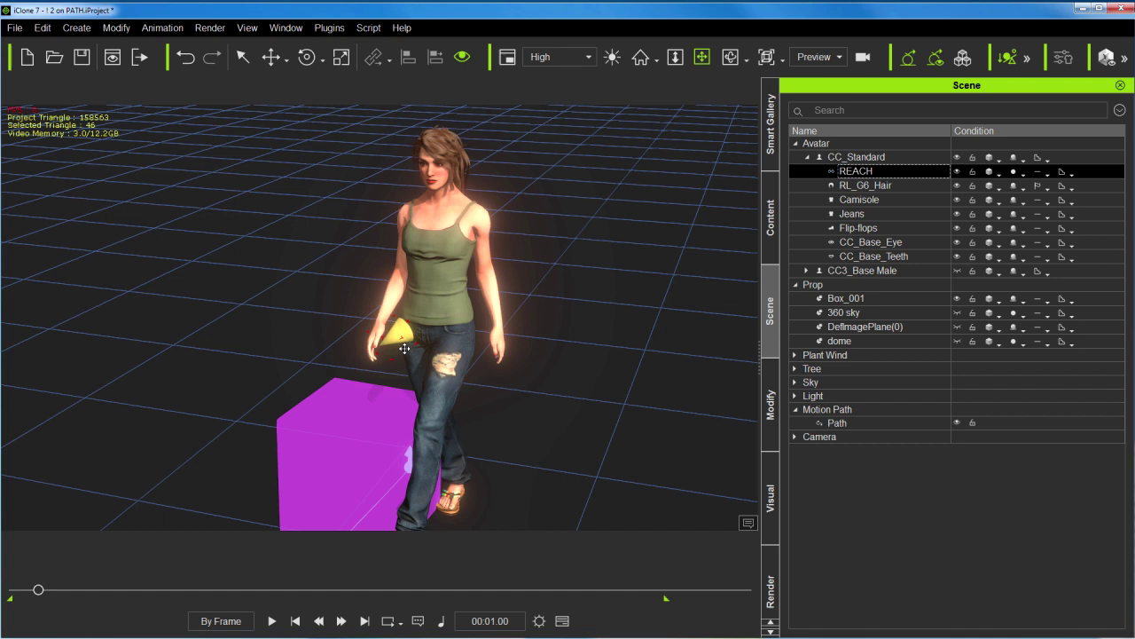
Advance the timeline to 00:01.12 and examine how the REACH object travels with the walking CC_Standard avatar
{"action": "left_click", "coordinate": [198, 547]}
{"action": "mouse_move", "coordinate": [39, 592]}
{"action": "left_mouse_down"}
{"action": "mouse_move", "coordinate": [26, 592]}
{"action": "mouse_move", "coordinate": [43, 590]}
{"action": "left_mouse_up"}
{"action": "left_click", "coordinate": [282, 329]}
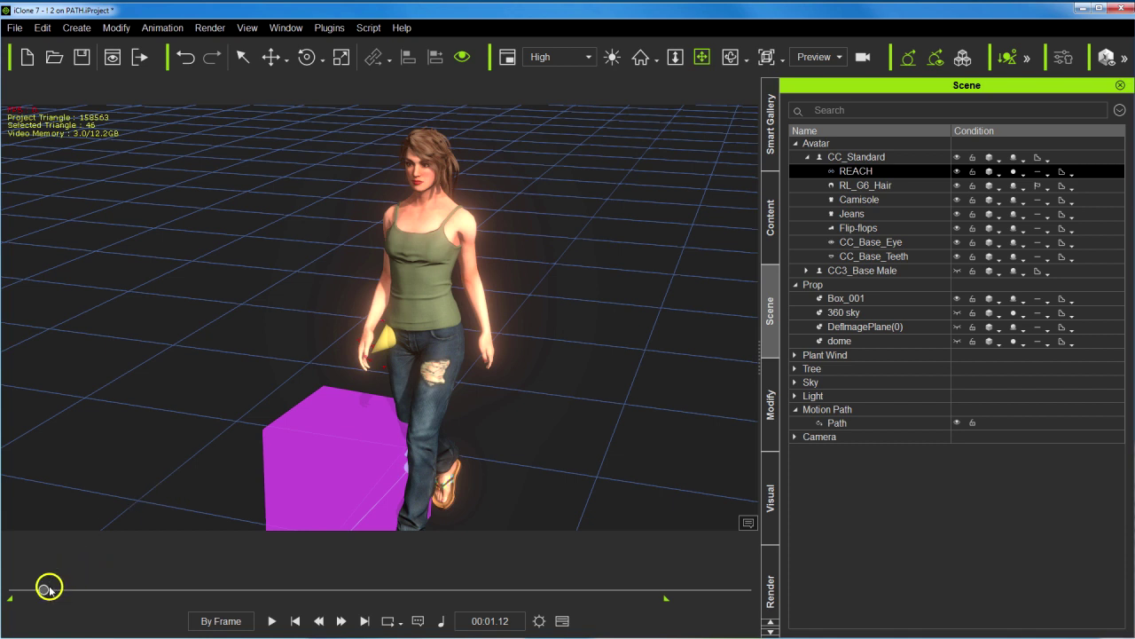
Return the timeline to 00:00.00 and make the hidden CC3_Base Male avatar visible beside CC_Standard
{"action": "left_click_drag", "start_coordinate": [43, 590], "coordinate": [4, 593]}
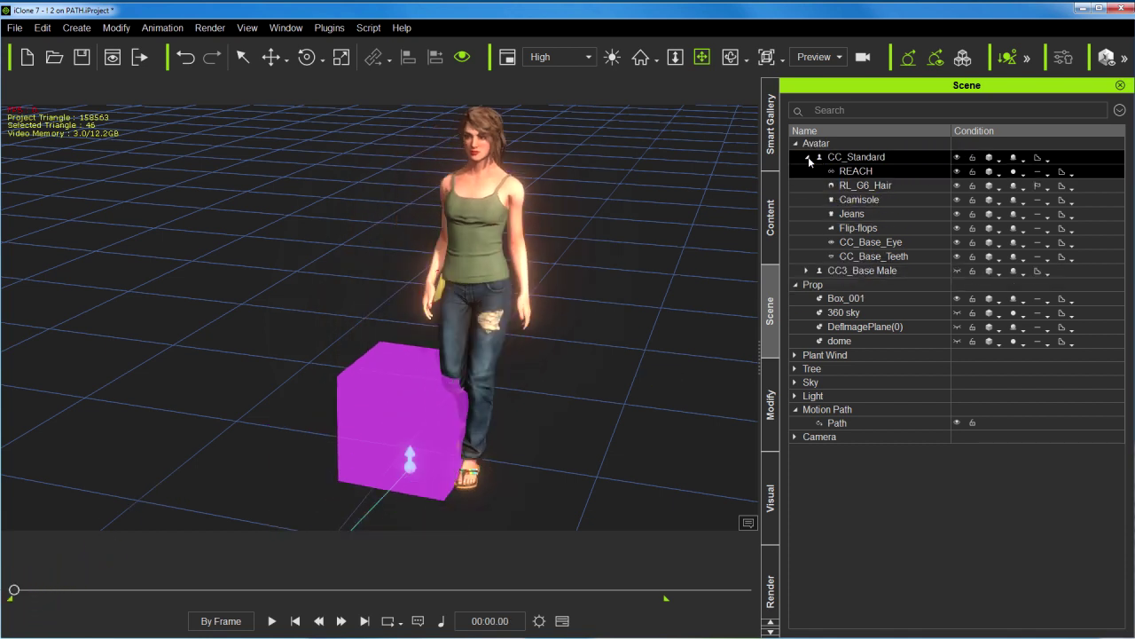
{"action": "left_click", "coordinate": [808, 157]}
{"action": "left_click", "coordinate": [958, 171]}
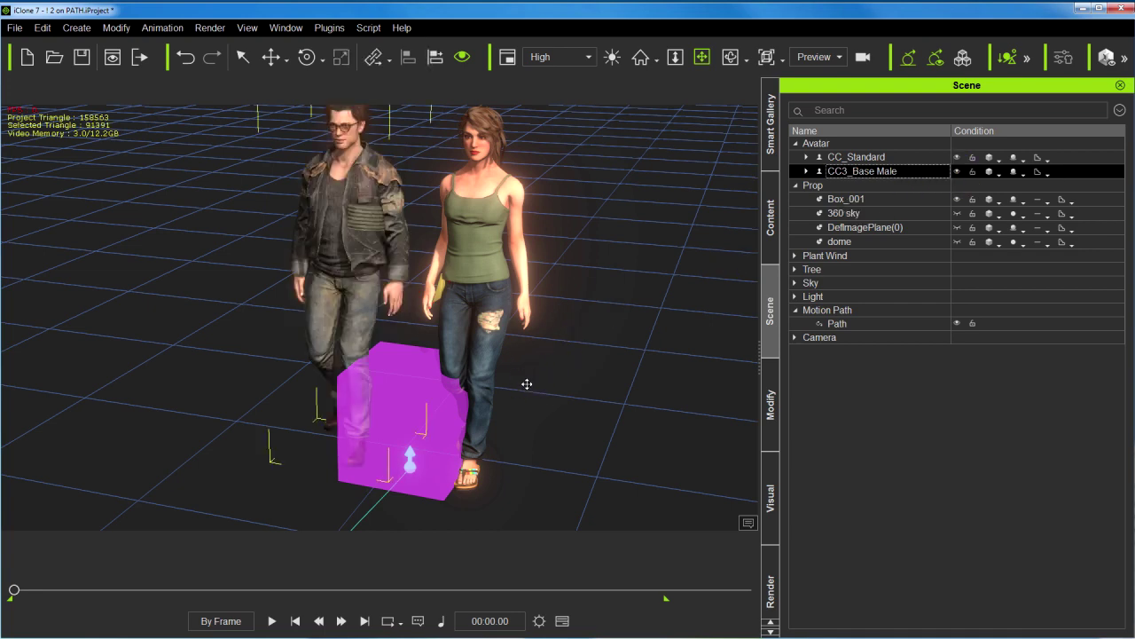
{"action": "scroll", "coordinate": [525, 384], "scroll_direction": "down", "scroll_amount": 4}
{"action": "right_click_drag", "start_coordinate": [509, 382], "coordinate": [500, 342]}
{"action": "middle_click_drag", "start_coordinate": [495, 348], "coordinate": [537, 347]}
{"action": "right_click_drag", "start_coordinate": [538, 347], "coordinate": [493, 362]}
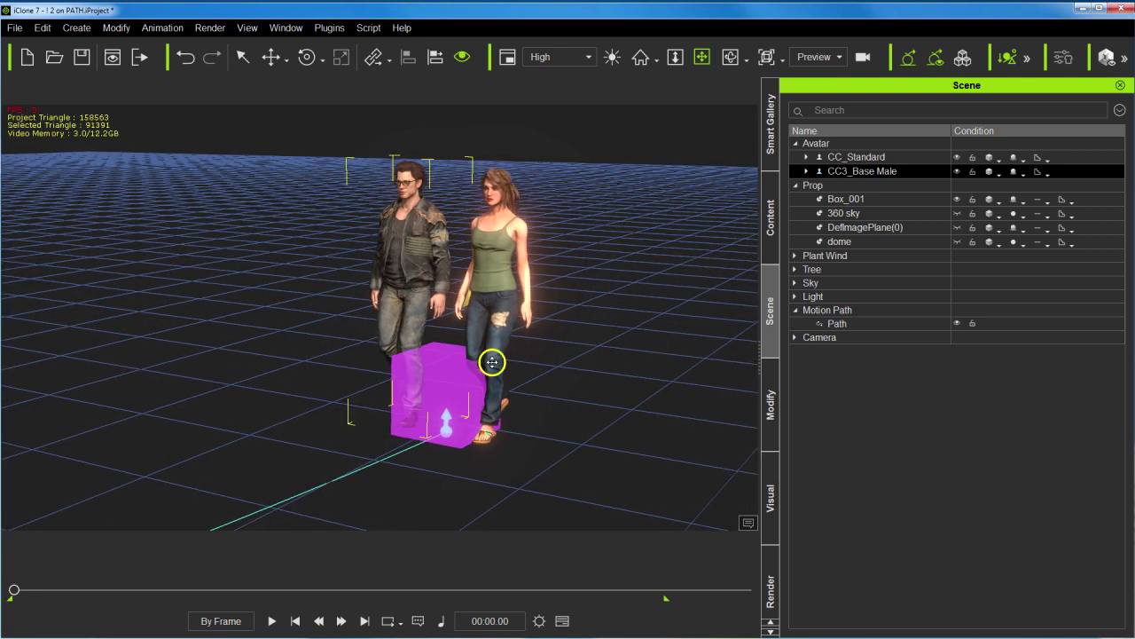
{"action": "middle_click_drag", "start_coordinate": [492, 362], "coordinate": [601, 442]}
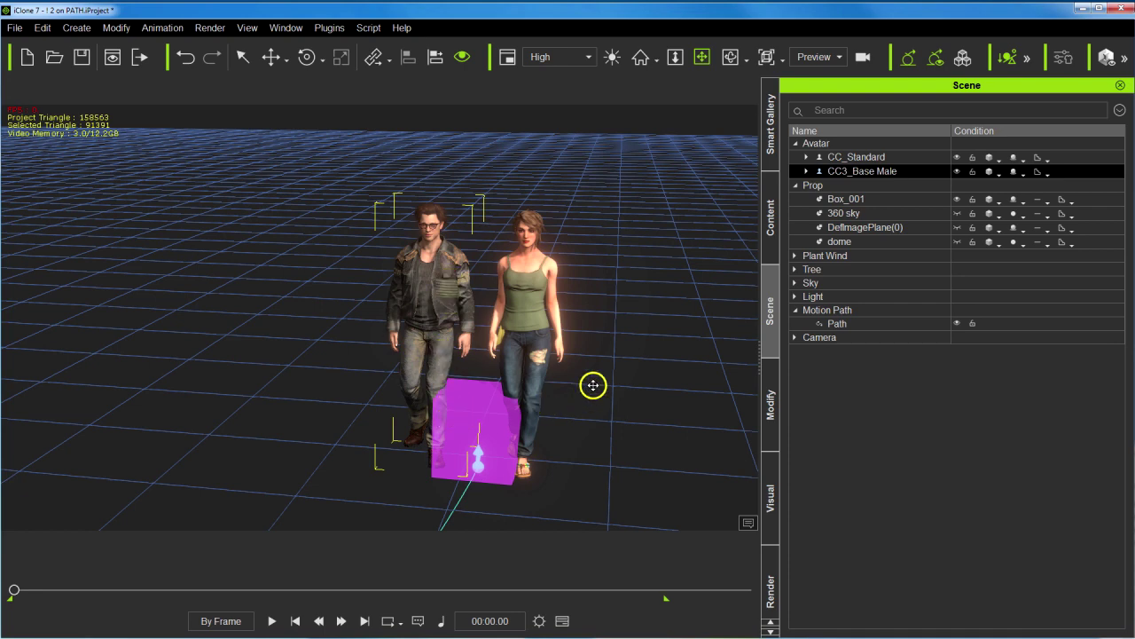
{"action": "right_click_drag", "start_coordinate": [591, 385], "coordinate": [555, 324]}
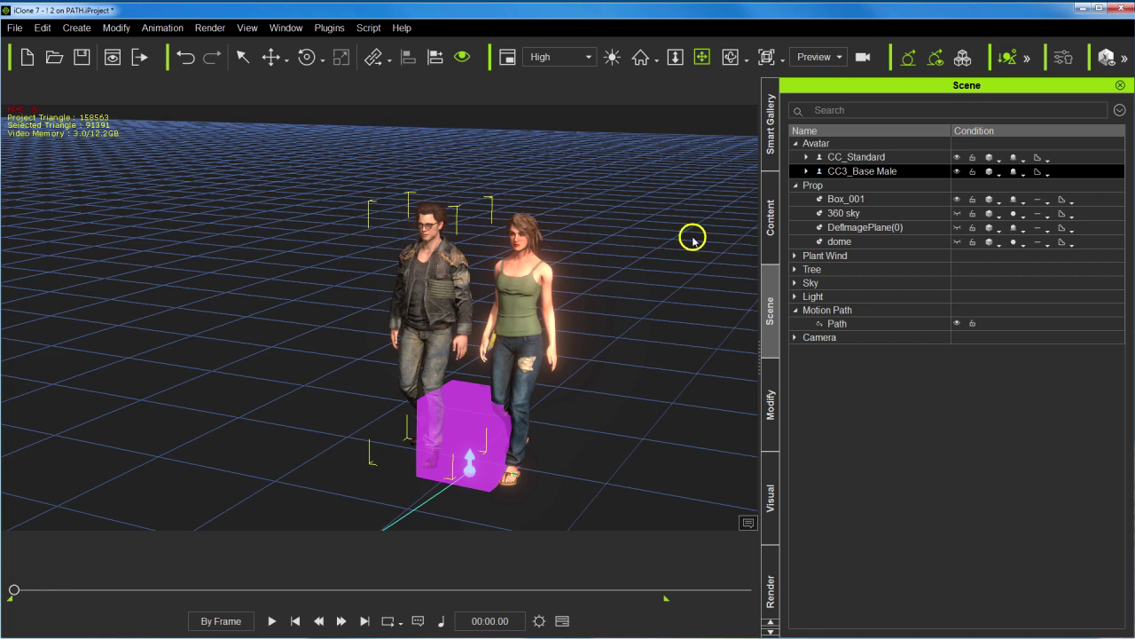
Look through the Move motions in Motion Puppet for the CC3_Base Male avatar and close it without applying one
{"action": "left_click", "coordinate": [769, 396]}
{"action": "left_click", "coordinate": [825, 104]}
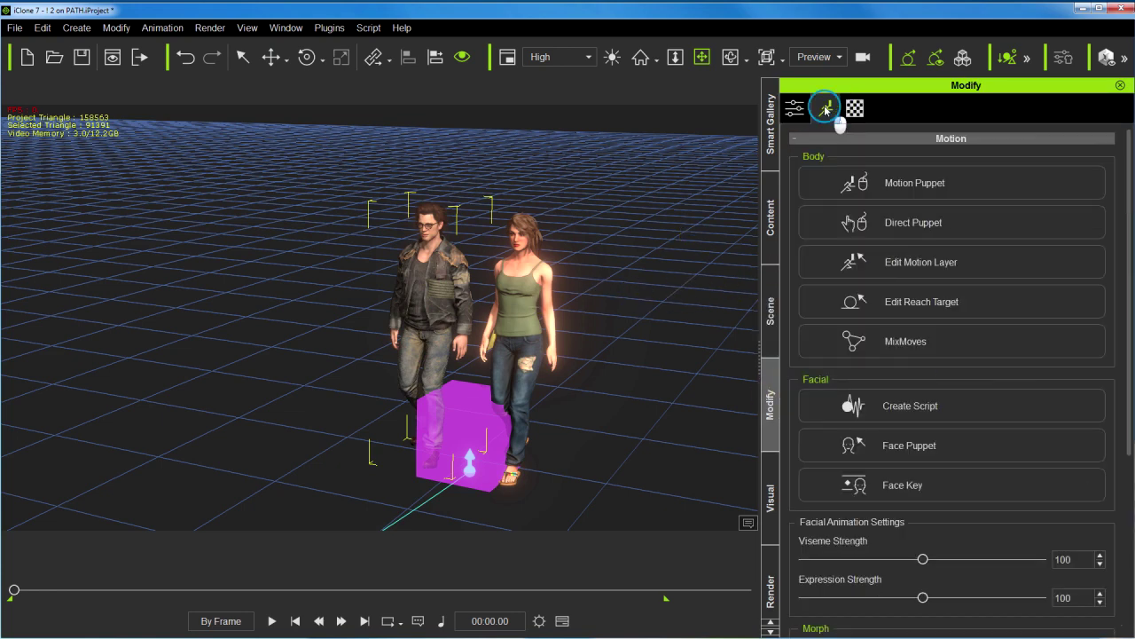
{"action": "left_click", "coordinate": [915, 184]}
{"action": "left_click_drag", "start_coordinate": [1120, 382], "coordinate": [805, 277]}
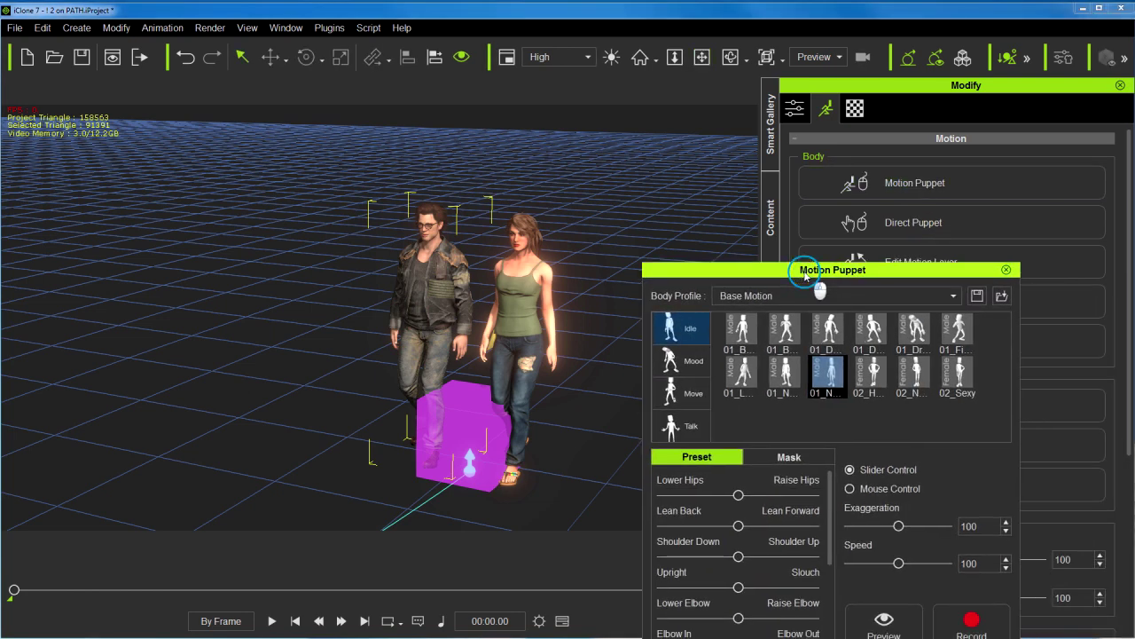
{"action": "left_click", "coordinate": [682, 393]}
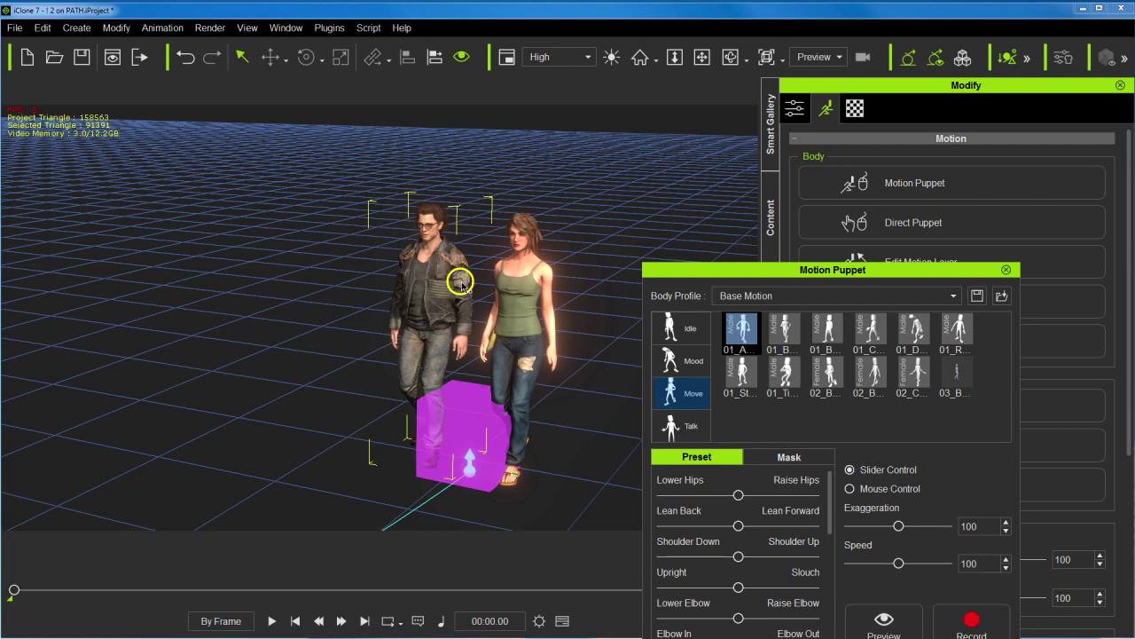
{"action": "left_click", "coordinate": [1007, 271]}
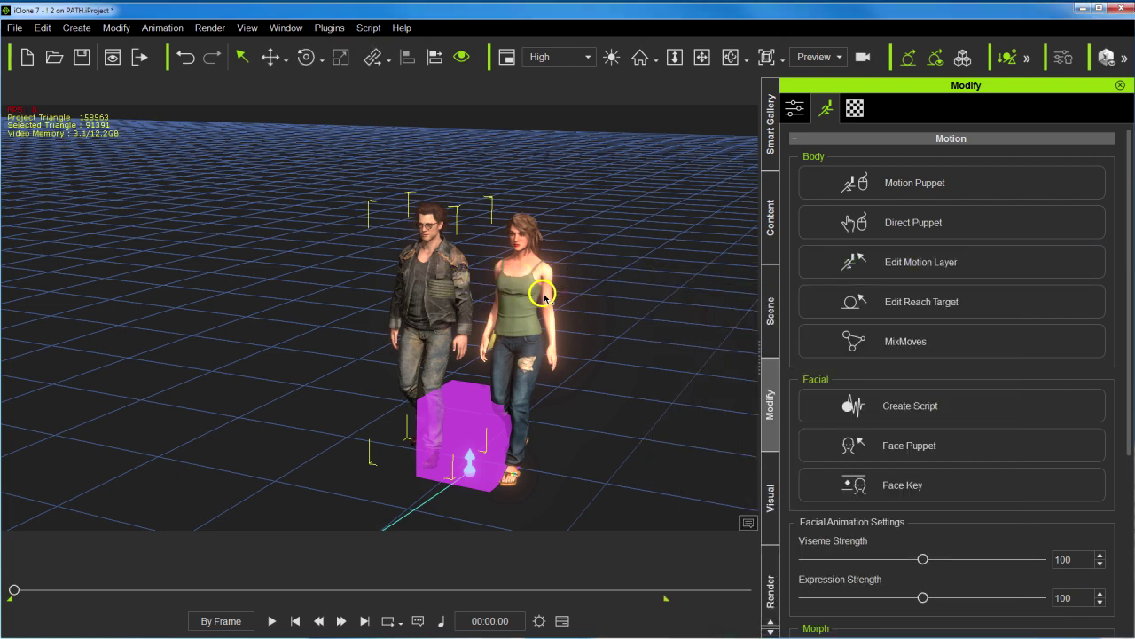
Switch playback from By Frame to Realtime and play both avatars' walk along the path, pausing at 00:06.21
{"action": "scroll", "coordinate": [562, 456], "scroll_direction": "down", "scroll_amount": 3}
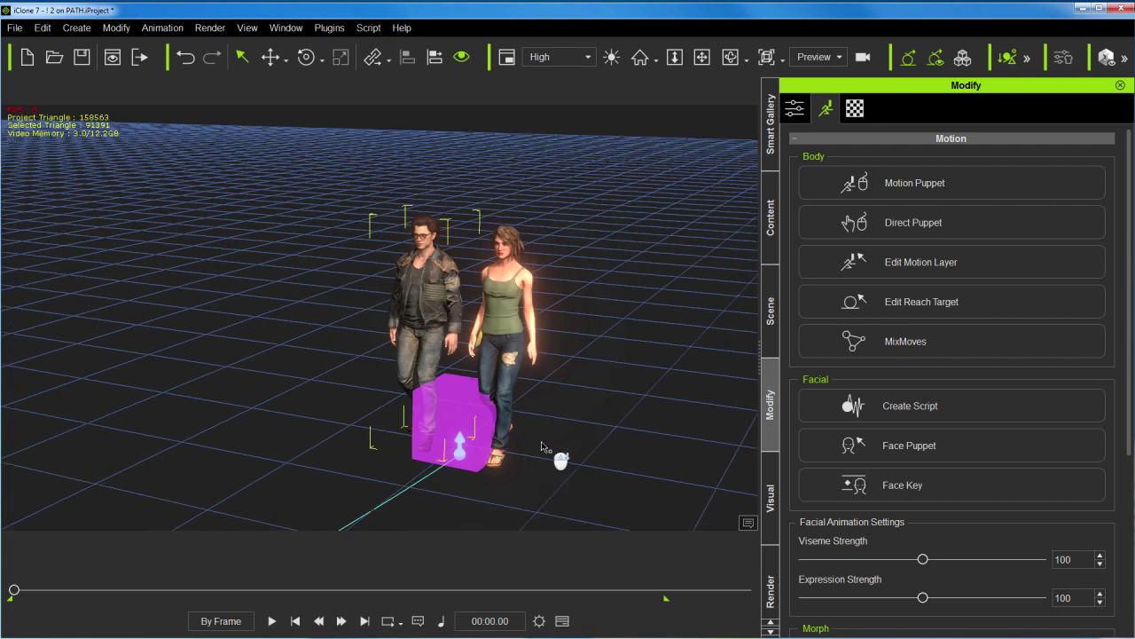
{"action": "scroll", "coordinate": [543, 436], "scroll_direction": "down", "scroll_amount": 3}
{"action": "key", "text": "space"}
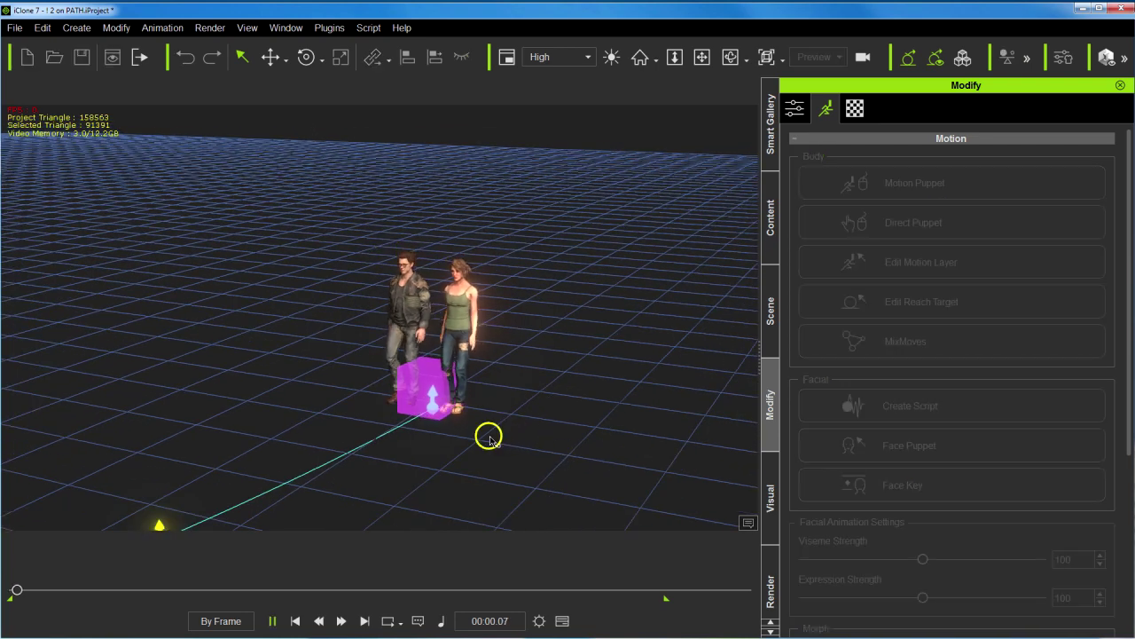
{"action": "left_click", "coordinate": [226, 618]}
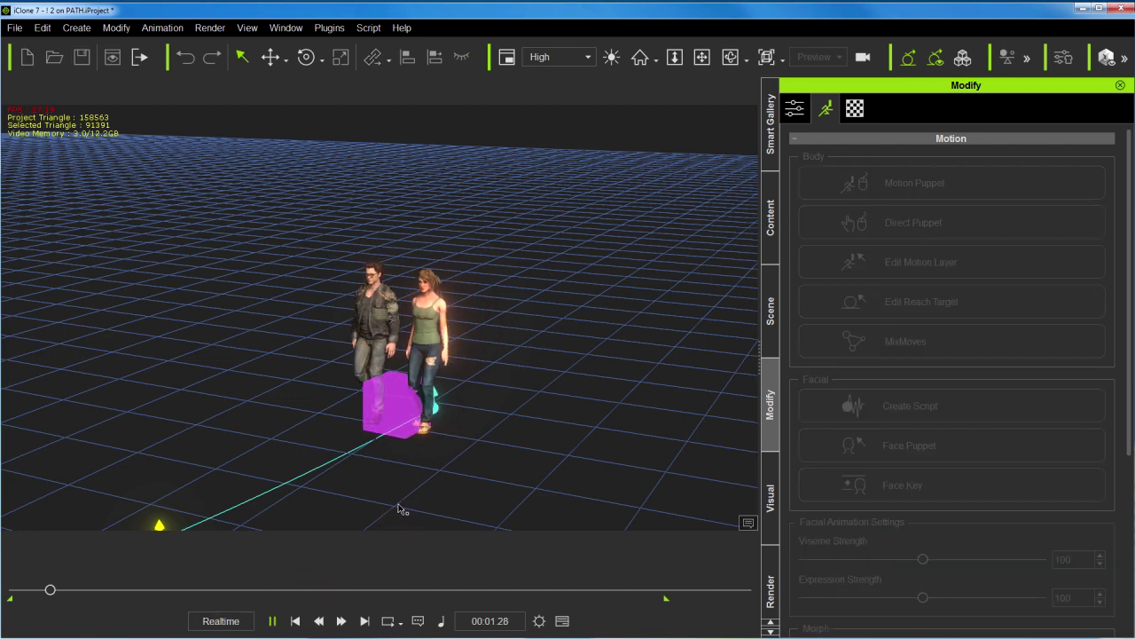
{"action": "middle_click_drag", "start_coordinate": [373, 467], "coordinate": [435, 405]}
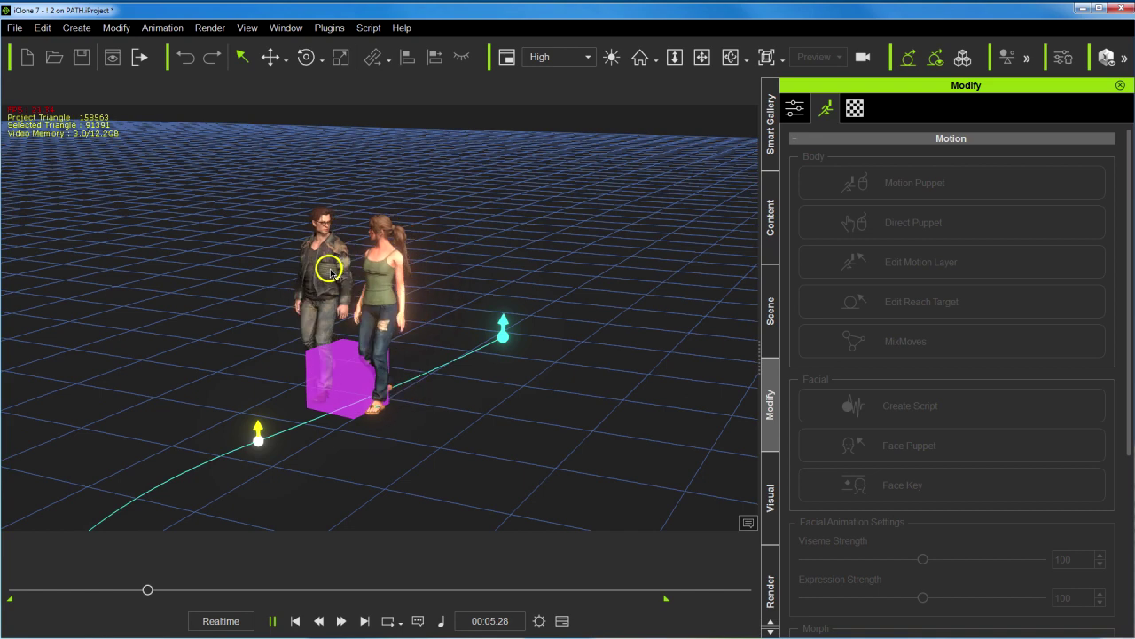
{"action": "key", "text": "space"}
{"action": "right_click_drag", "start_coordinate": [359, 407], "coordinate": [454, 405]}
{"action": "middle_click_drag", "start_coordinate": [453, 405], "coordinate": [481, 415]}
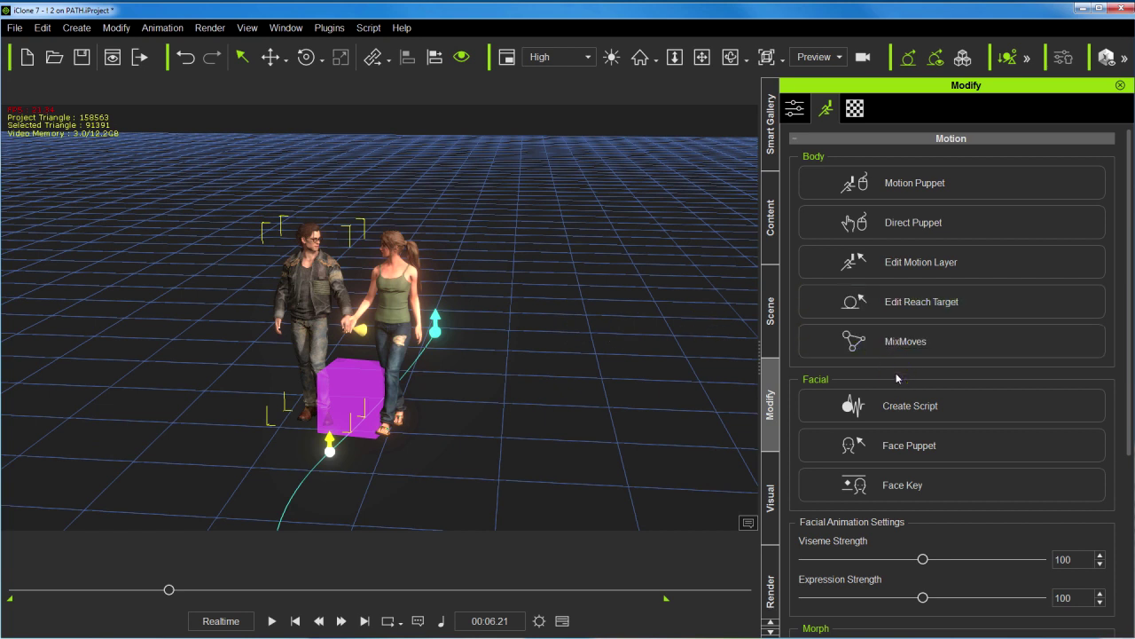
Open the CC3_Base Male avatar's Reach Target editor, examine the hand effector while scrubbing to 00:09.06, and close it
{"action": "left_click", "coordinate": [778, 284]}
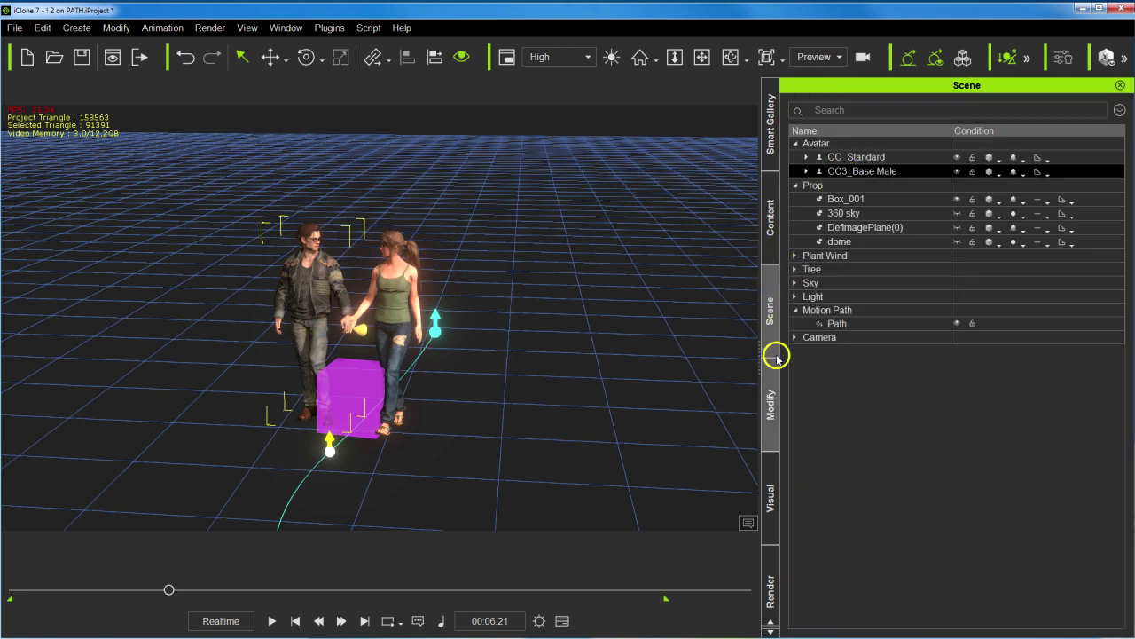
{"action": "left_click", "coordinate": [771, 399]}
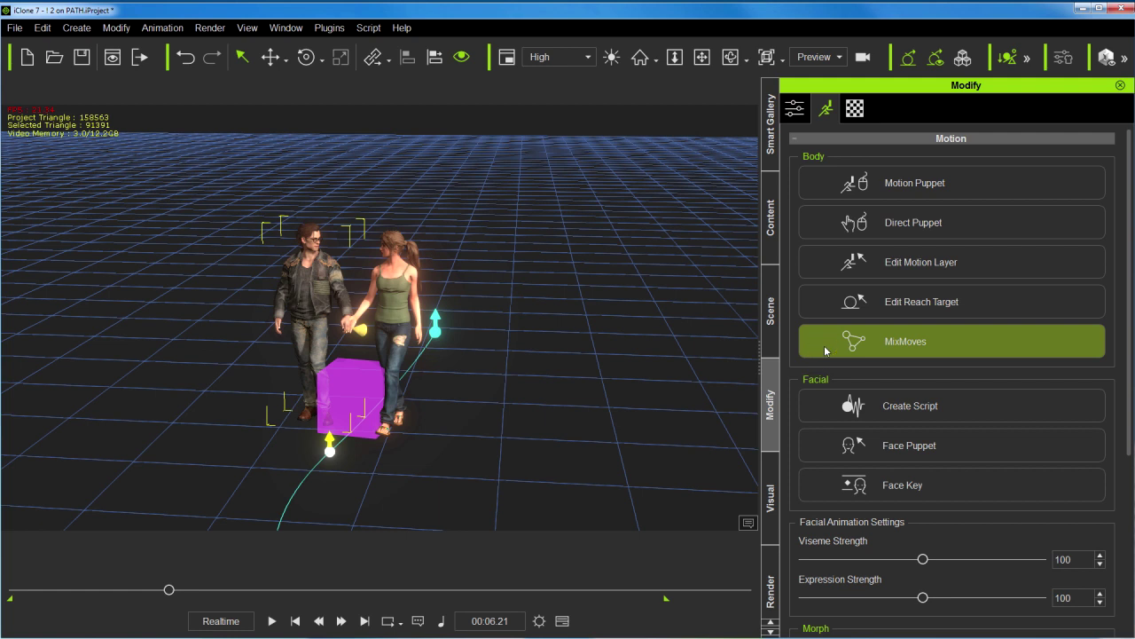
{"action": "left_click", "coordinate": [936, 299]}
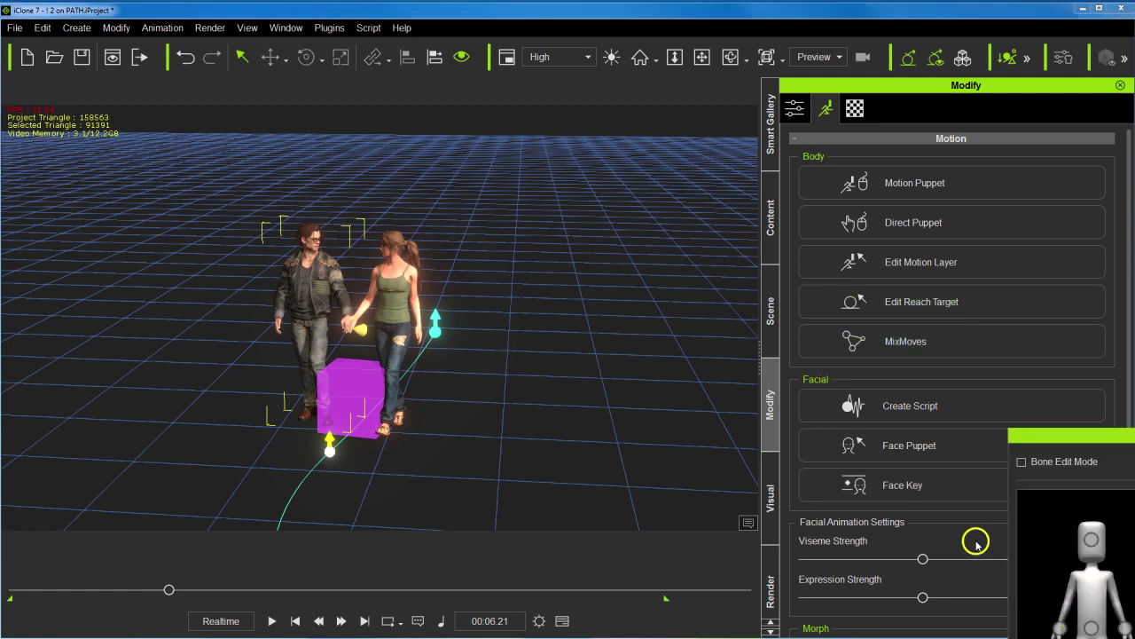
{"action": "left_click_drag", "start_coordinate": [171, 594], "coordinate": [211, 592]}
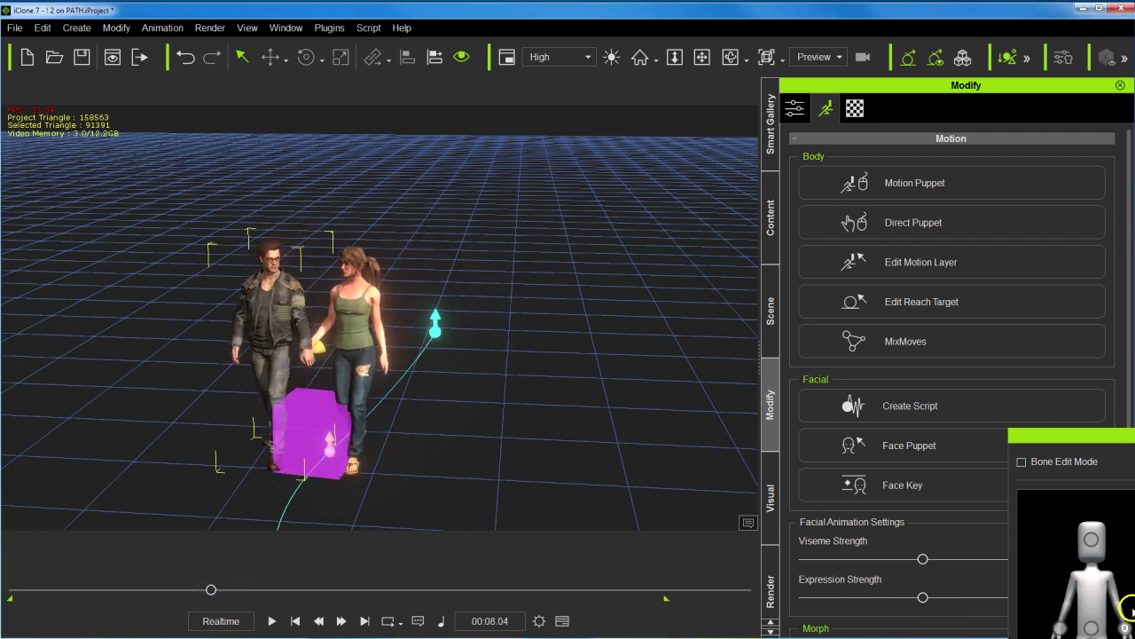
{"action": "left_click_drag", "start_coordinate": [1119, 434], "coordinate": [792, 223]}
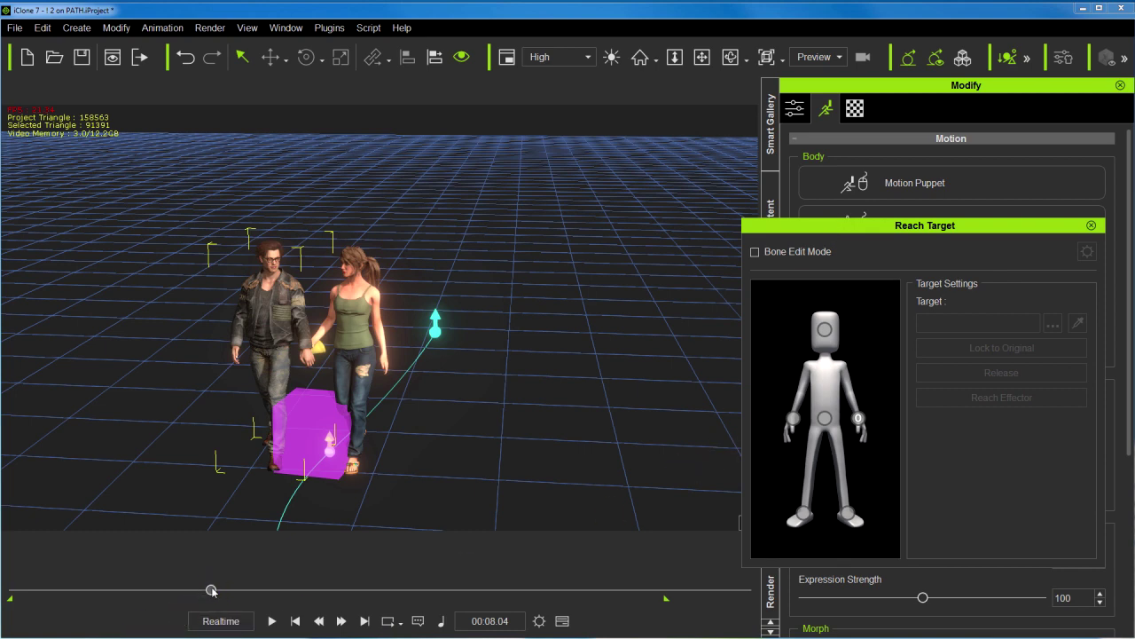
{"action": "left_click_drag", "start_coordinate": [211, 590], "coordinate": [236, 589]}
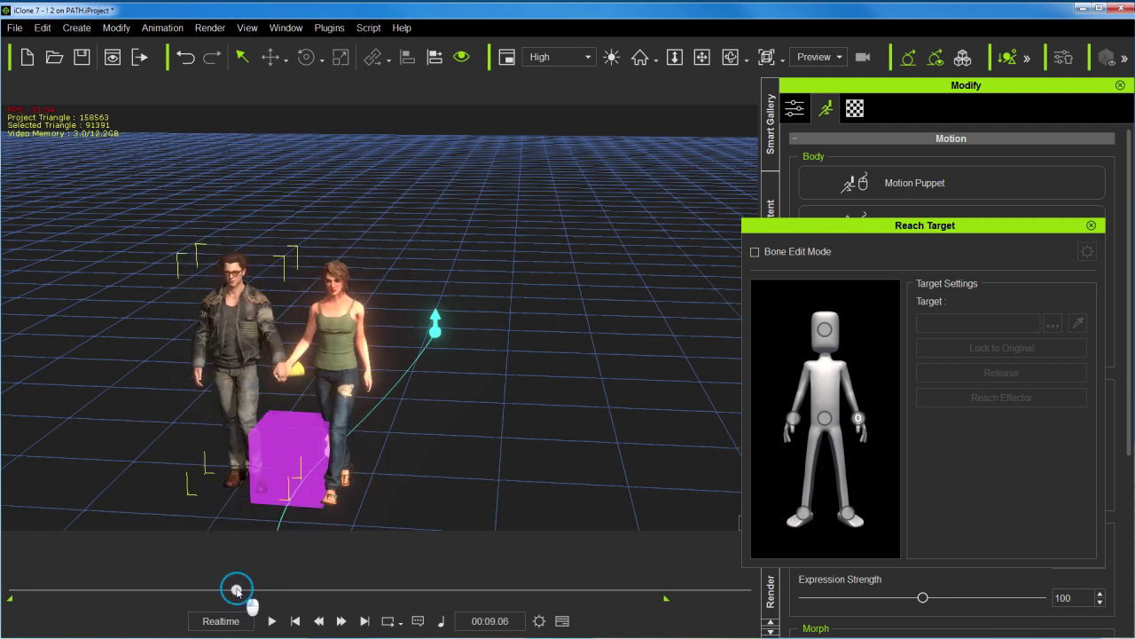
{"action": "left_click", "coordinate": [1091, 225]}
Advance the timeline to 00:14.45 and examine the avatars' joined hands as they follow the curve of the path
{"action": "middle_click_drag", "start_coordinate": [429, 432], "coordinate": [488, 350]}
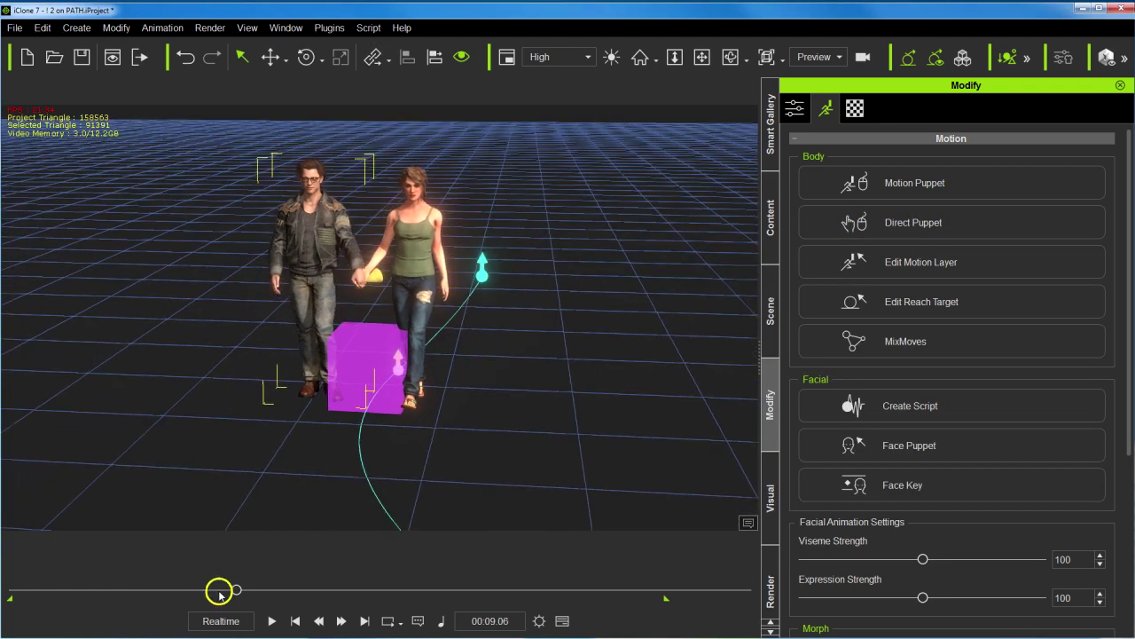
{"action": "left_click_drag", "start_coordinate": [233, 591], "coordinate": [378, 591]}
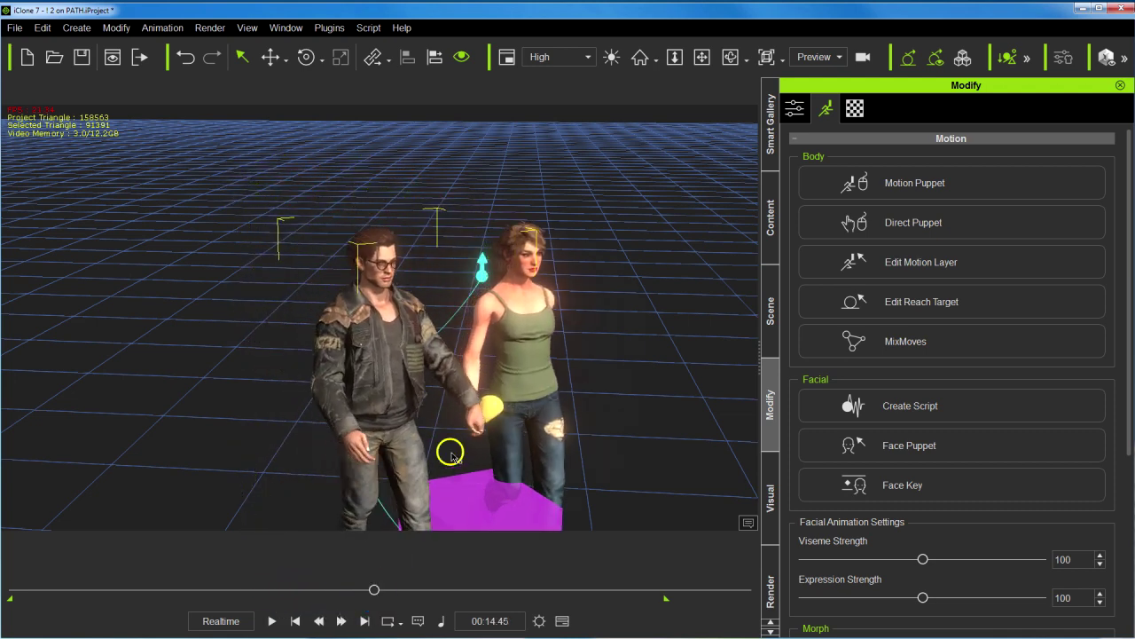
{"action": "middle_click_drag", "start_coordinate": [450, 451], "coordinate": [382, 373]}
{"action": "scroll", "coordinate": [387, 386], "scroll_direction": "down", "scroll_amount": 3}
{"action": "right_click_drag", "start_coordinate": [388, 388], "coordinate": [368, 476]}
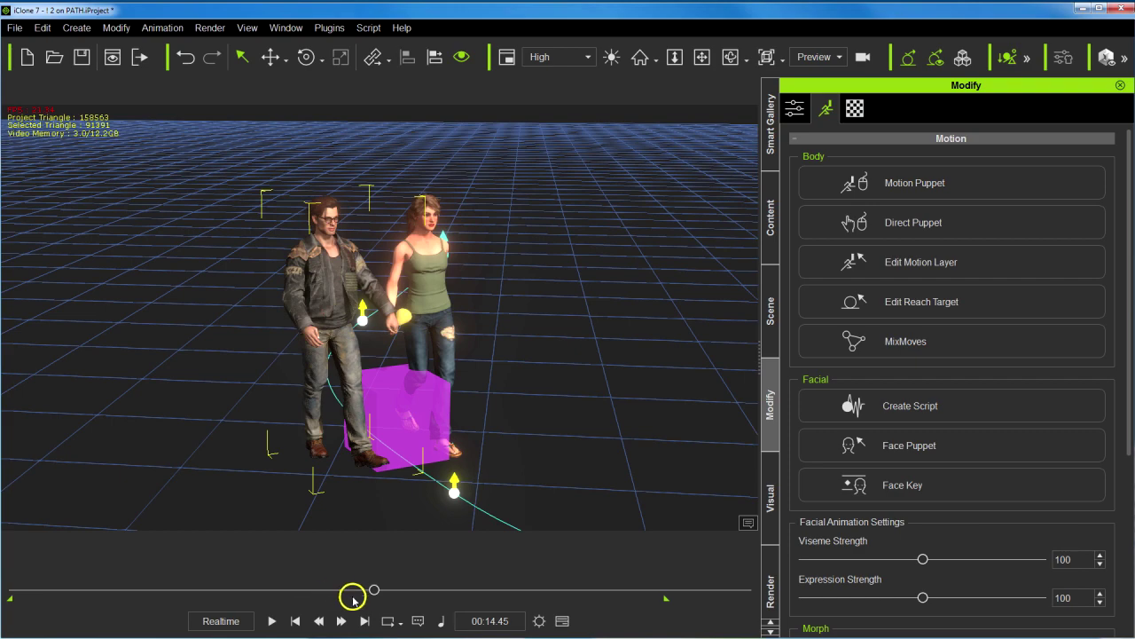
Advance the timeline to 00:18.29 and on to 00:20.23, comparing the avatars' hands near the path's end
{"action": "left_click_drag", "start_coordinate": [374, 592], "coordinate": [465, 589]}
{"action": "right_click_drag", "start_coordinate": [532, 447], "coordinate": [311, 412], "text": "alt"}
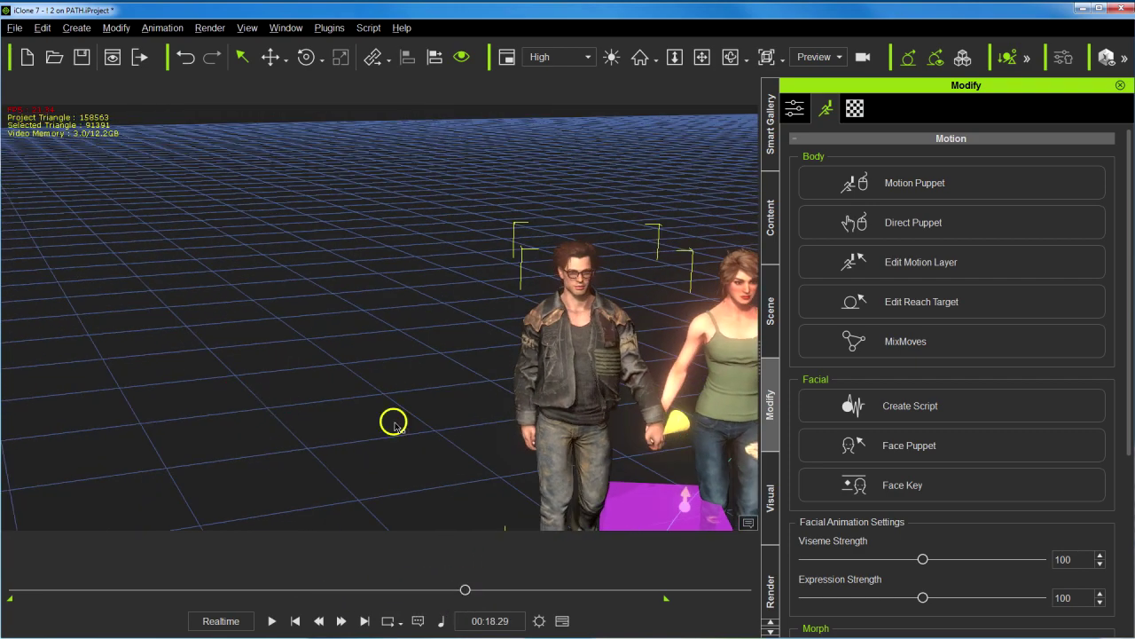
{"action": "left_click_drag", "start_coordinate": [393, 421], "coordinate": [197, 315], "text": "alt"}
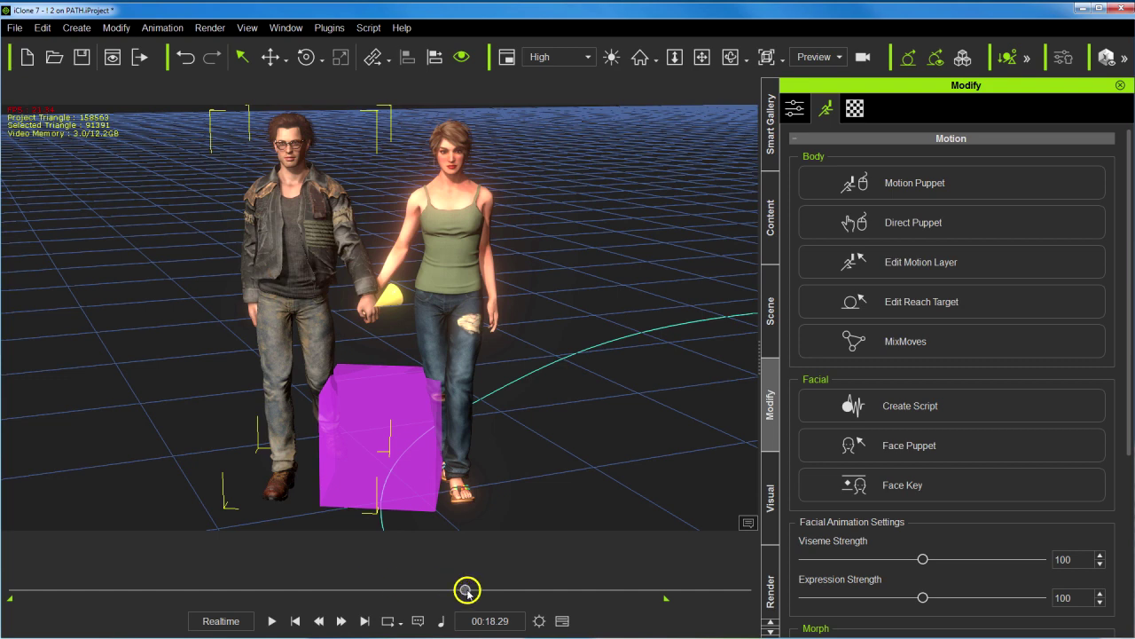
{"action": "left_click_drag", "start_coordinate": [466, 591], "coordinate": [511, 583]}
{"action": "scroll", "coordinate": [407, 402], "scroll_direction": "down", "scroll_amount": 5}
{"action": "right_click_drag", "start_coordinate": [405, 400], "coordinate": [373, 411], "text": "alt"}
{"action": "left_click_drag", "start_coordinate": [372, 410], "coordinate": [285, 484]}
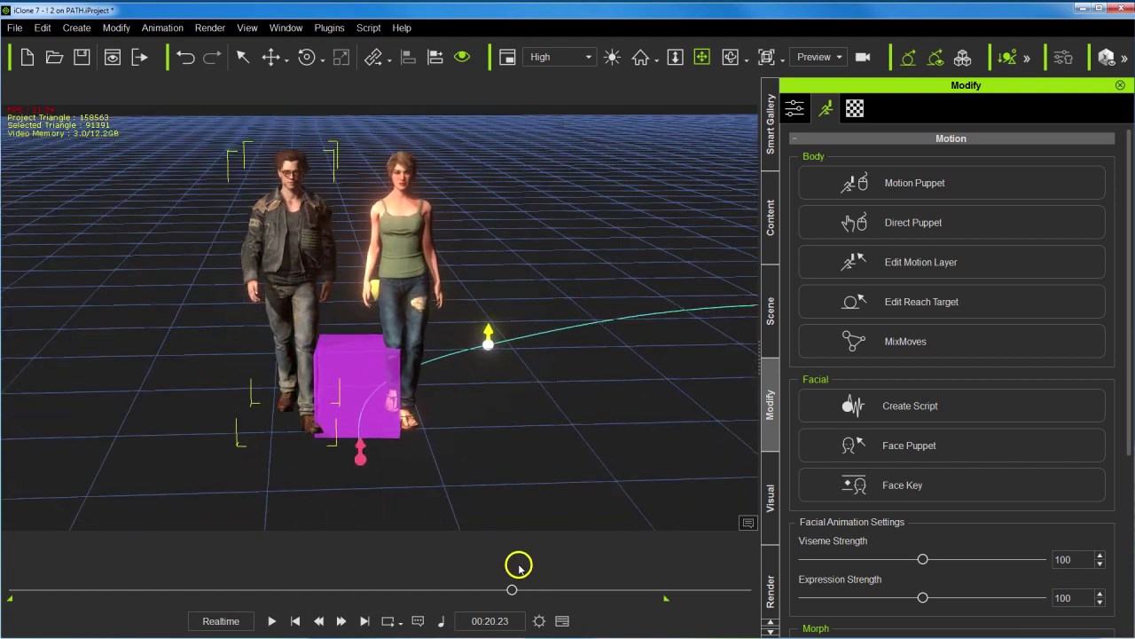
Move the timeline back to 00:17.20 and inspect the hand-holding avatars together with the surrounding motion path
{"action": "left_click_drag", "start_coordinate": [511, 587], "coordinate": [437, 589]}
{"action": "left_click_drag", "start_coordinate": [366, 382], "coordinate": [321, 438]}
{"action": "right_click_drag", "start_coordinate": [387, 443], "coordinate": [560, 467]}
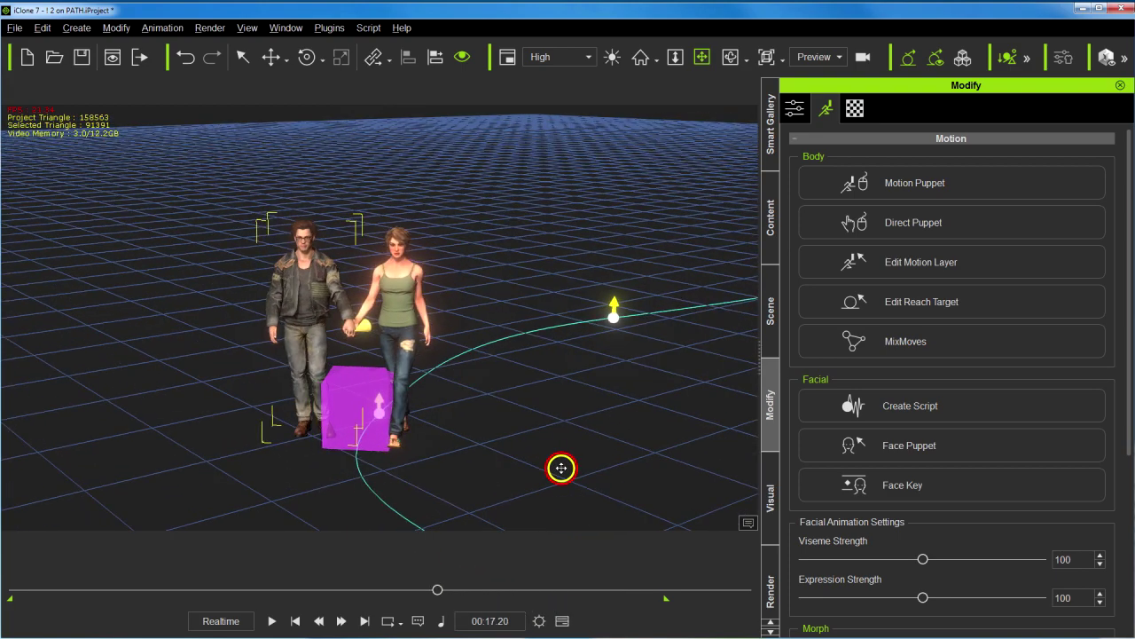
{"action": "left_click_drag", "start_coordinate": [499, 427], "coordinate": [513, 483]}
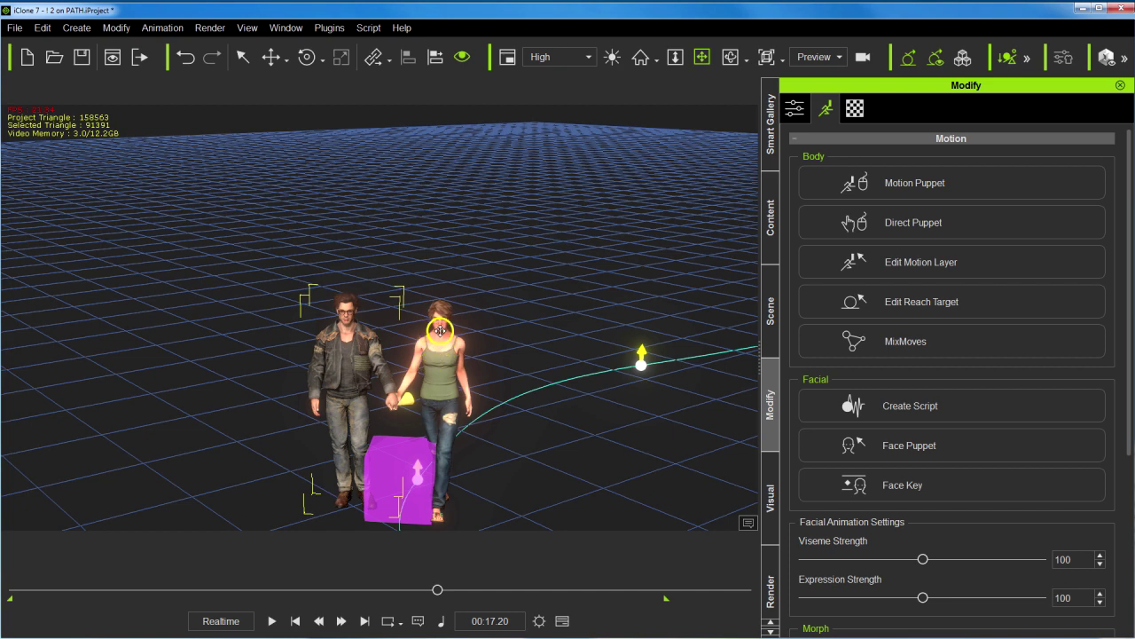
{"action": "right_click_drag", "start_coordinate": [439, 352], "coordinate": [446, 398]}
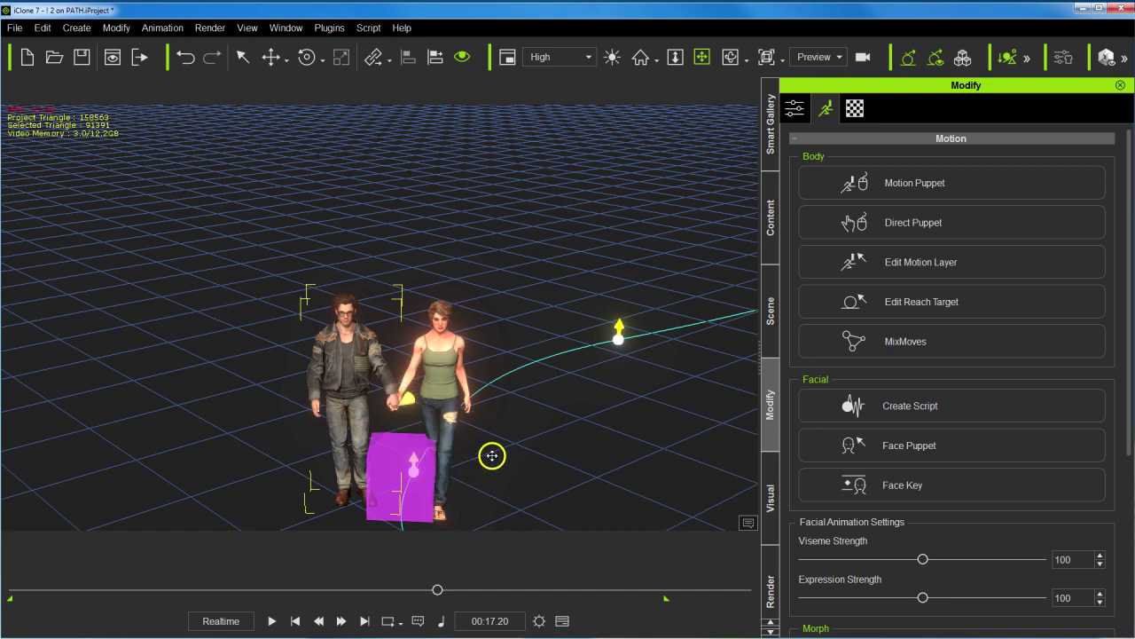
{"action": "scroll", "coordinate": [512, 426], "scroll_direction": "down", "scroll_amount": 6}
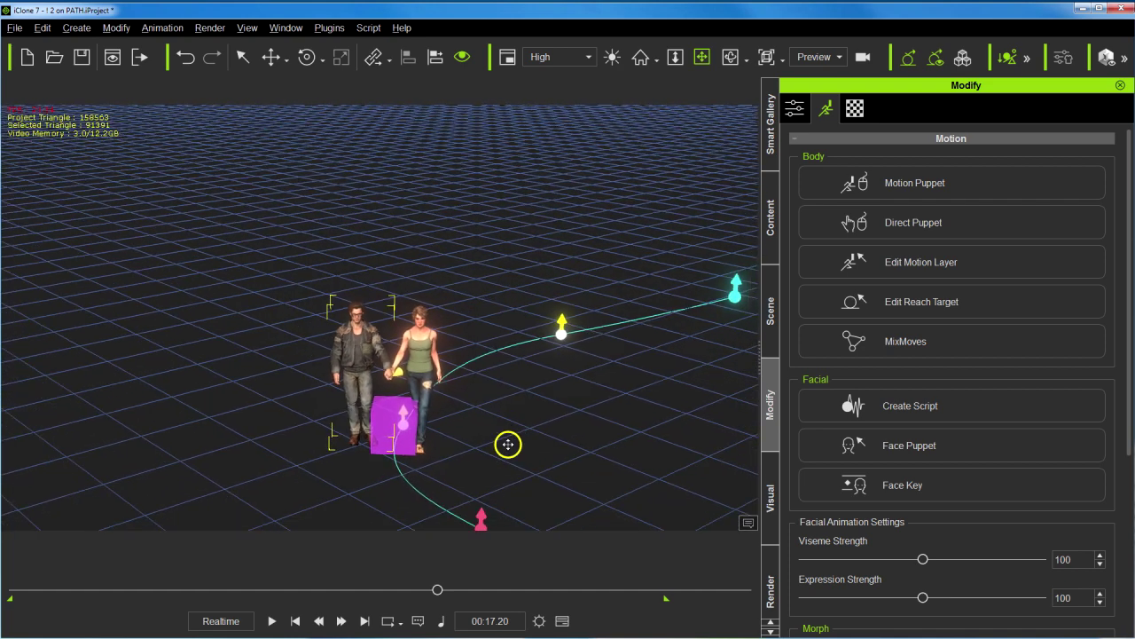